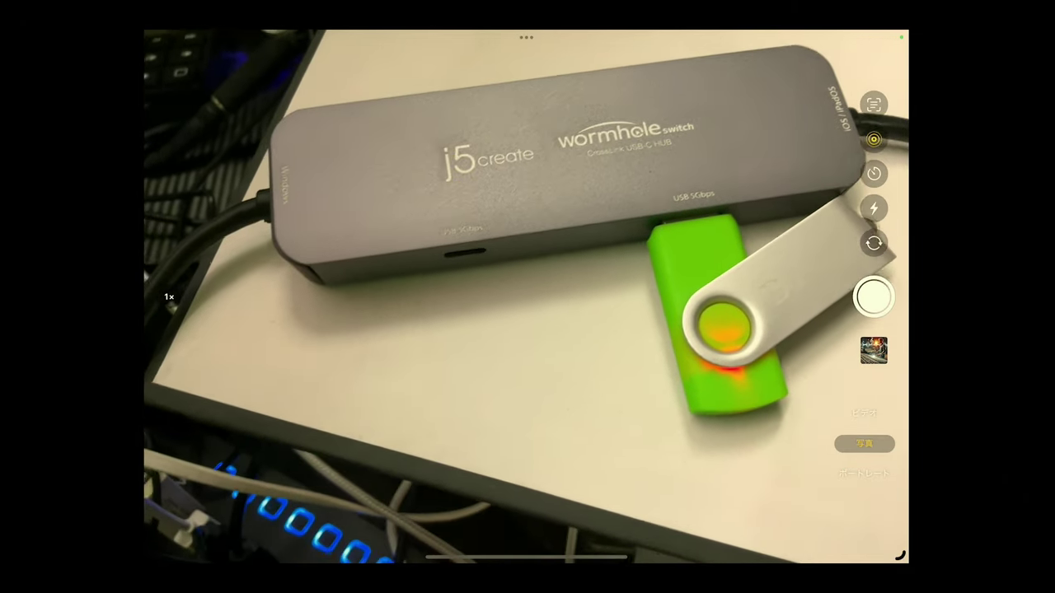
Leave the iPad camera and open the CrossLink app.
{"action": "left_click_drag", "start_coordinate": [525, 557], "coordinate": [526, 346]}
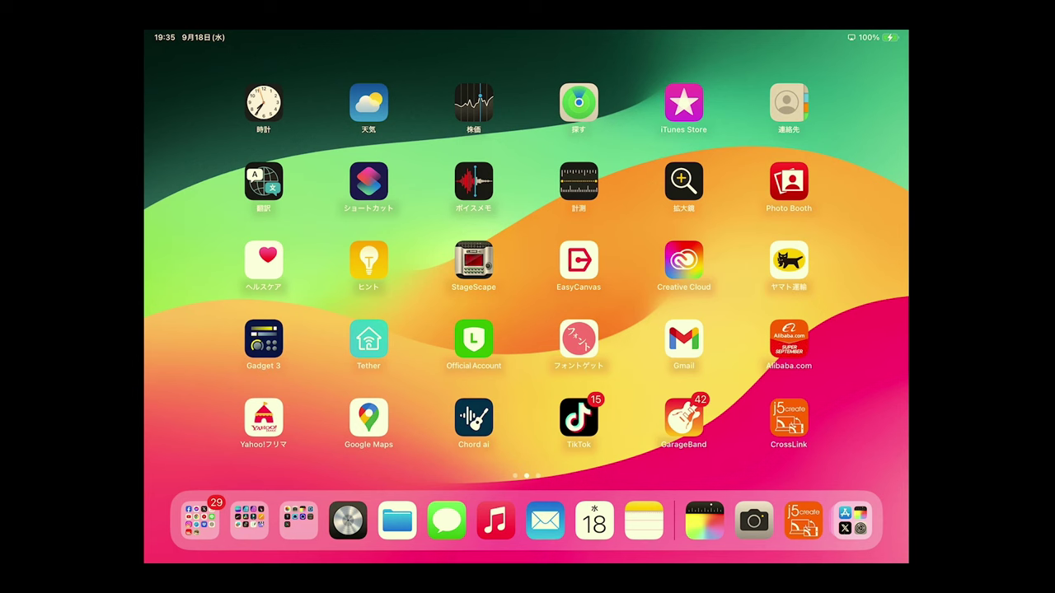
{"action": "left_click", "coordinate": [803, 520]}
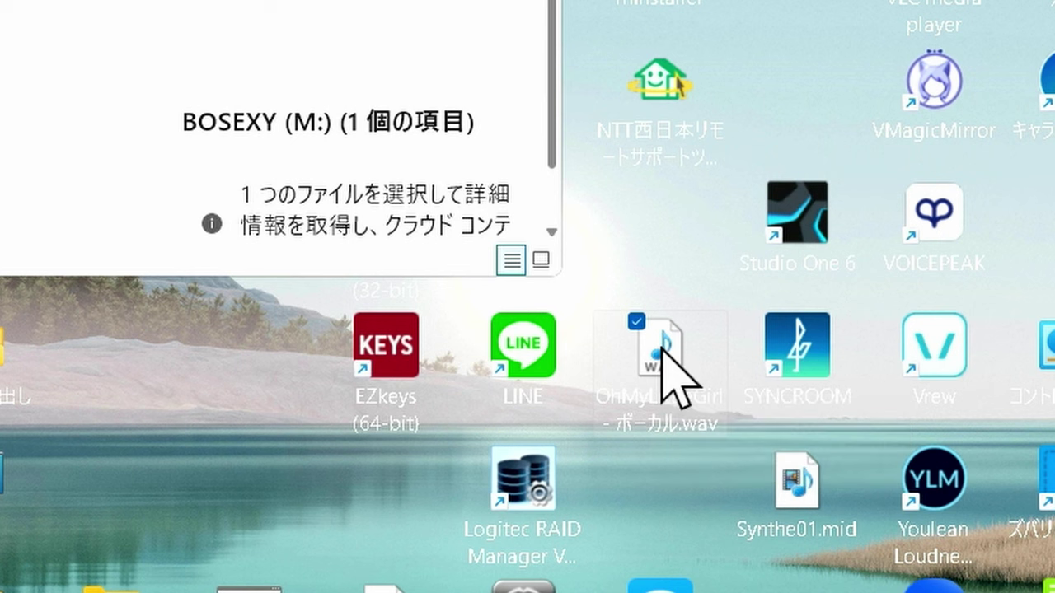
Share OhMyLittleGirl - ボーカル.wav from the Windows desktop to the iPad with Wormhole CrossLink Share, and open the file's properties.
{"action": "right_click", "coordinate": [664, 354]}
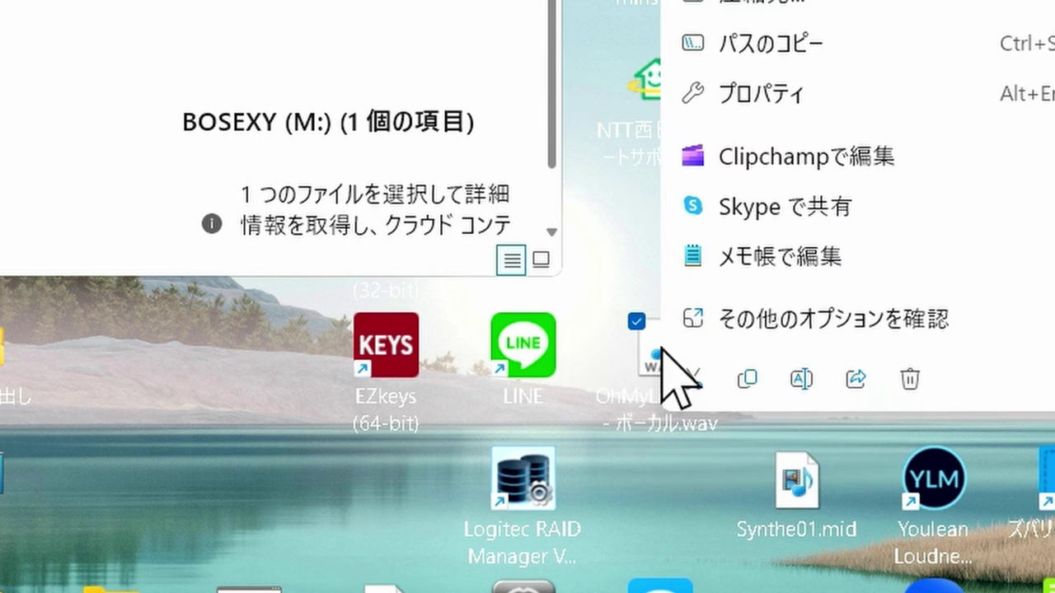
{"action": "left_click", "coordinate": [740, 317]}
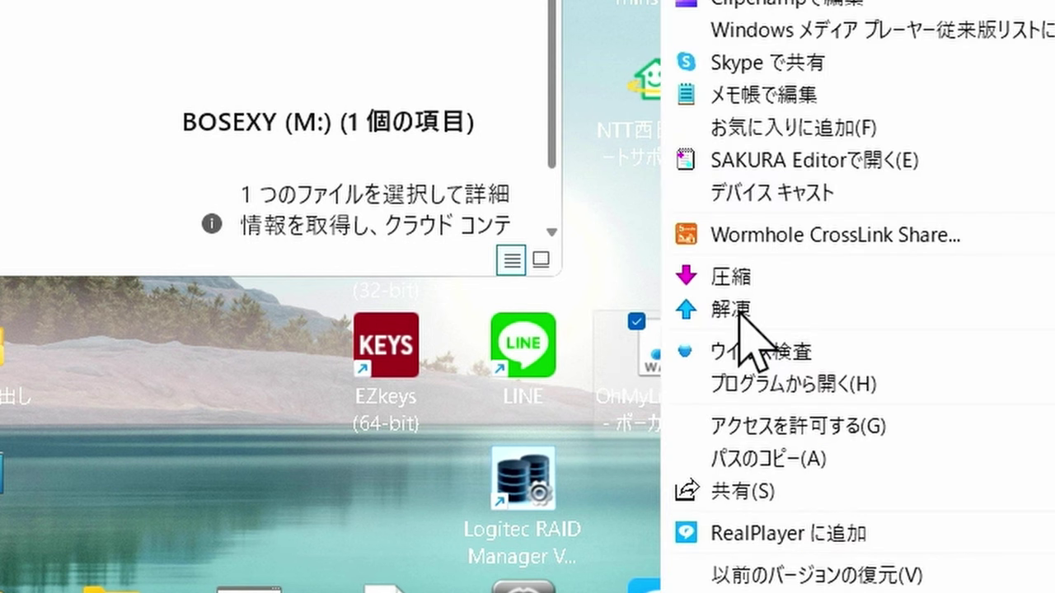
{"action": "left_click", "coordinate": [865, 239]}
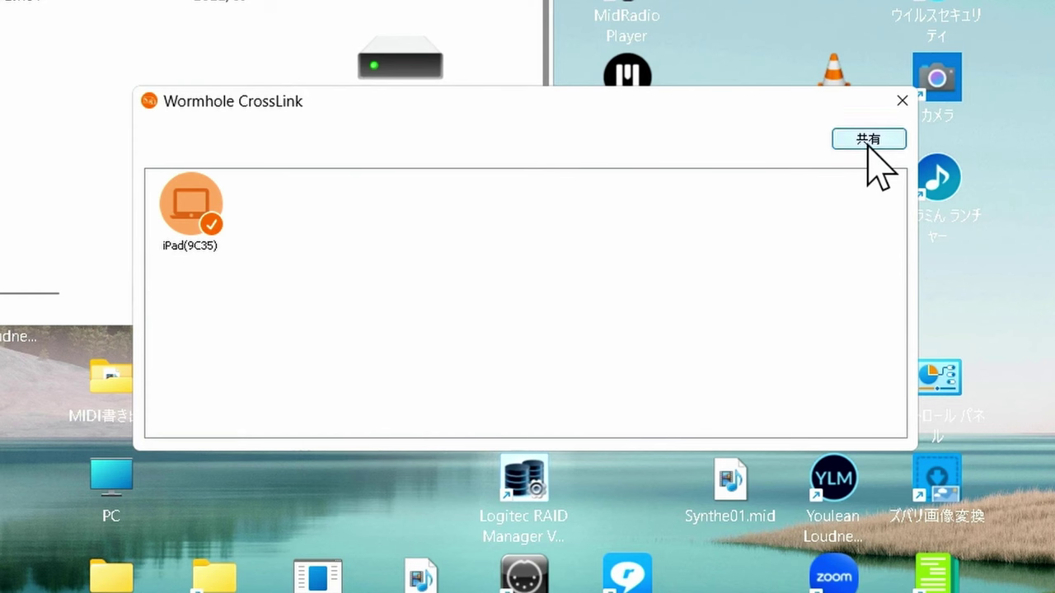
{"action": "left_click", "coordinate": [710, 216]}
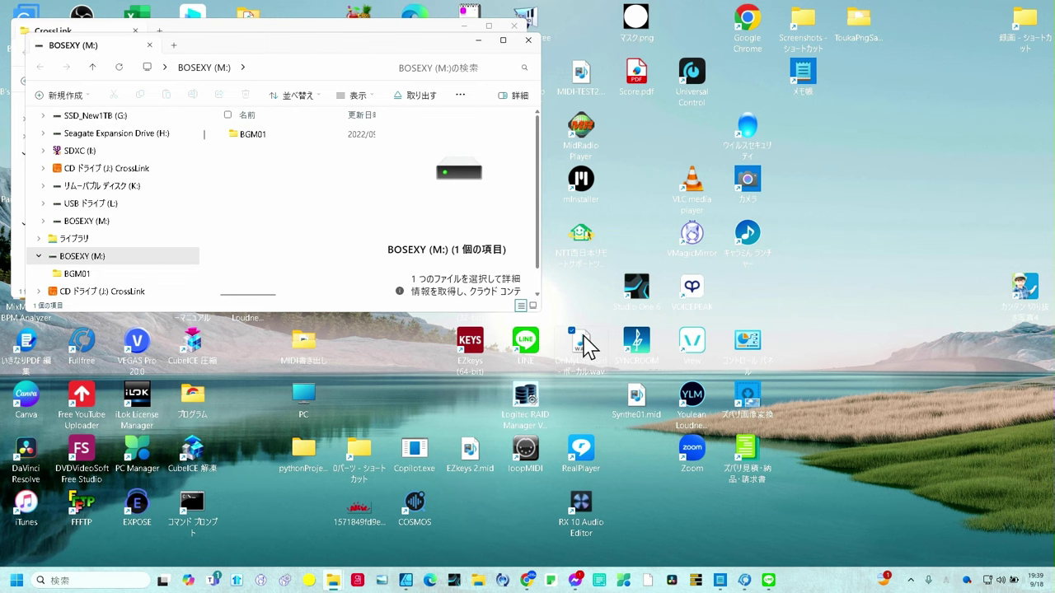
{"action": "key", "text": "alt+Return"}
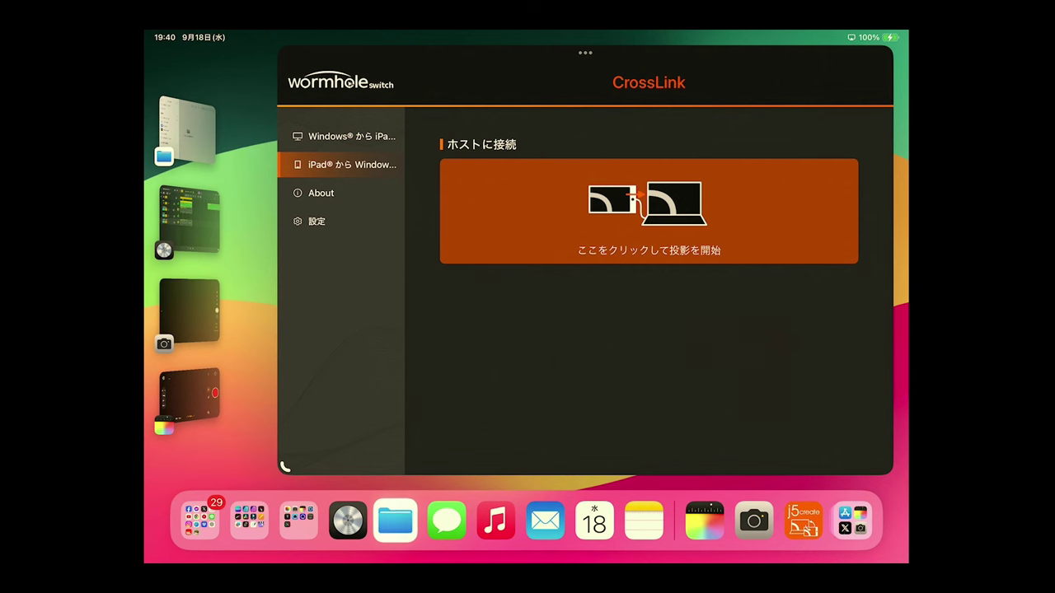
Switch to the Files app on the iPad and open the CrossLink folder under このiPad内.
{"action": "left_click", "coordinate": [397, 520]}
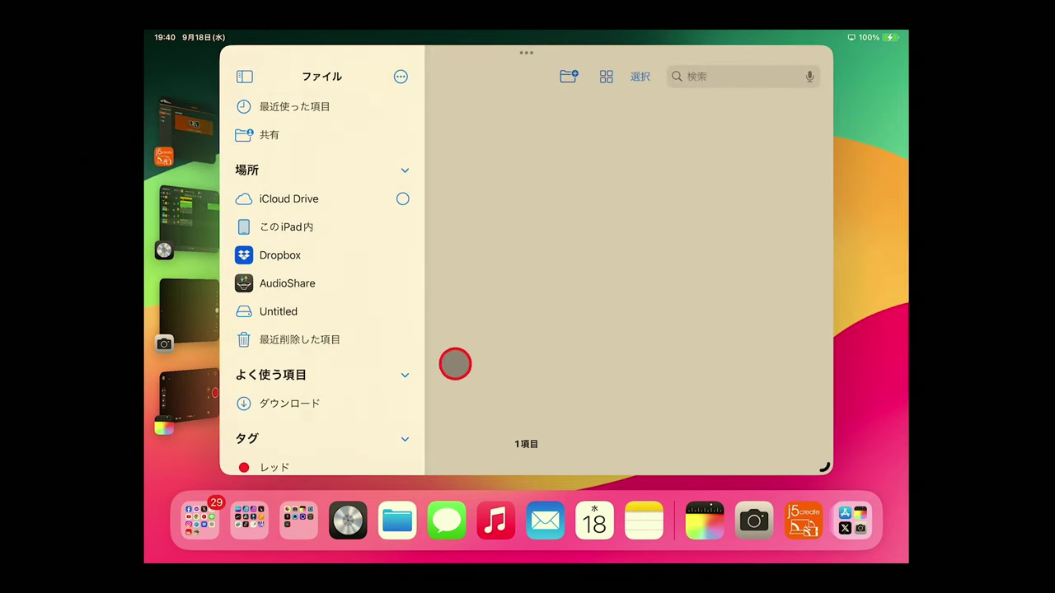
{"action": "left_click", "coordinate": [288, 224]}
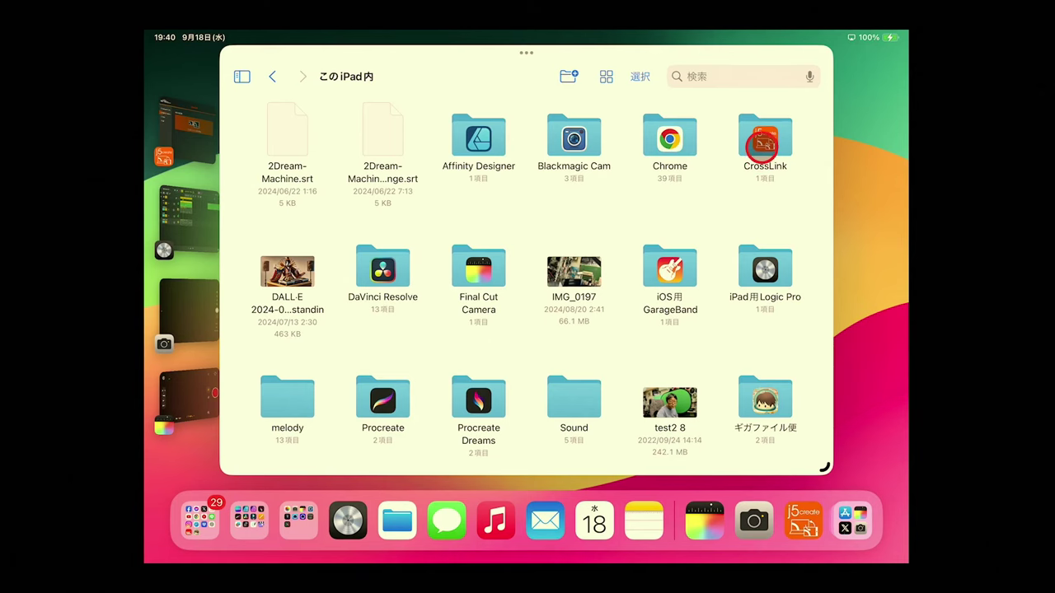
{"action": "left_click", "coordinate": [789, 298]}
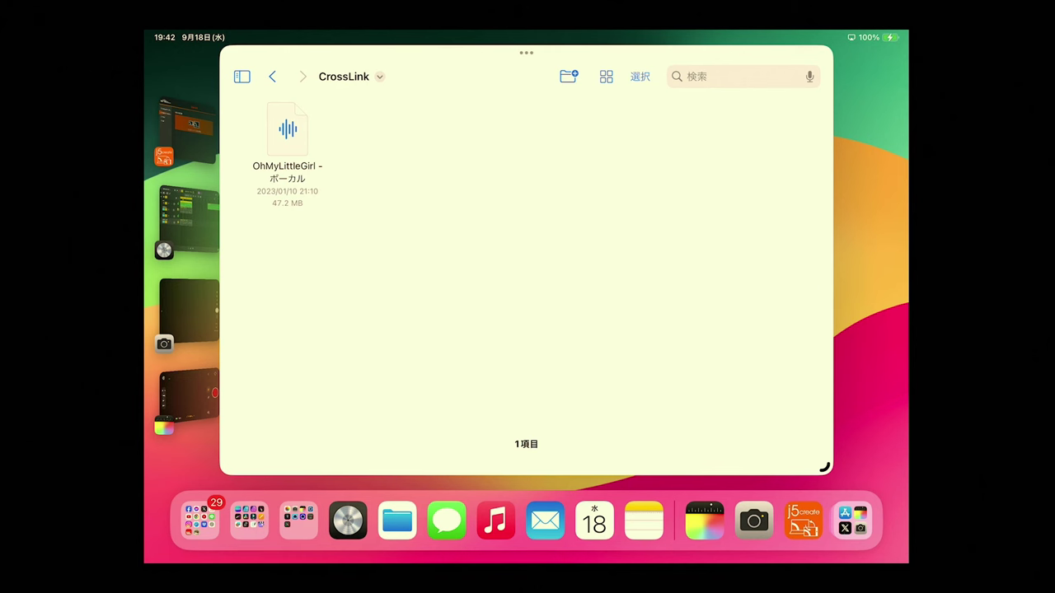
Open the sharing options of OhMyLittleGirl - ボーカル on the iPad and look through the full list of share apps.
{"action": "right_click", "coordinate": [287, 129]}
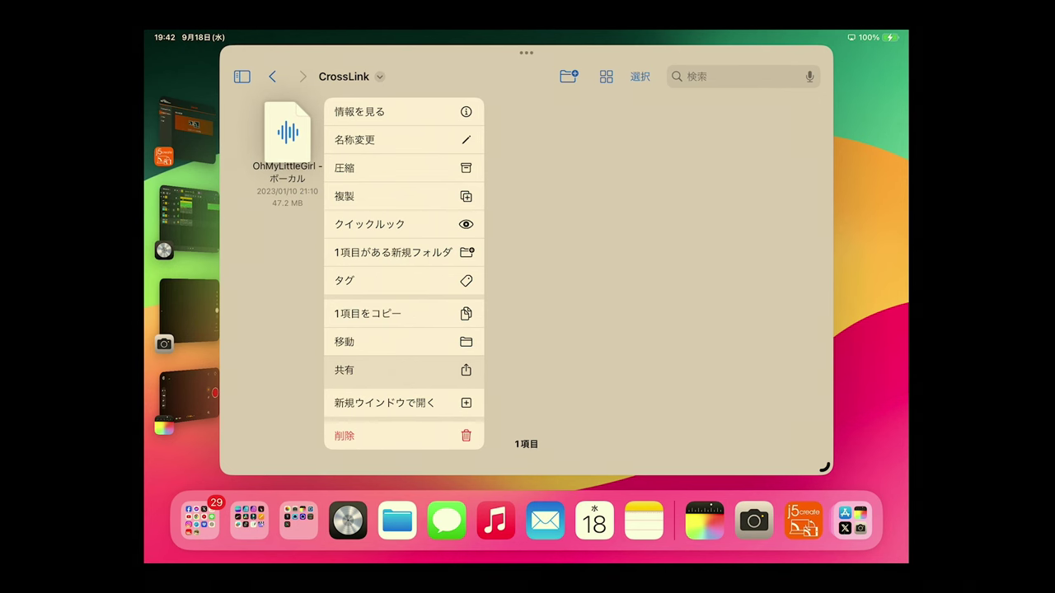
{"action": "left_click", "coordinate": [395, 369]}
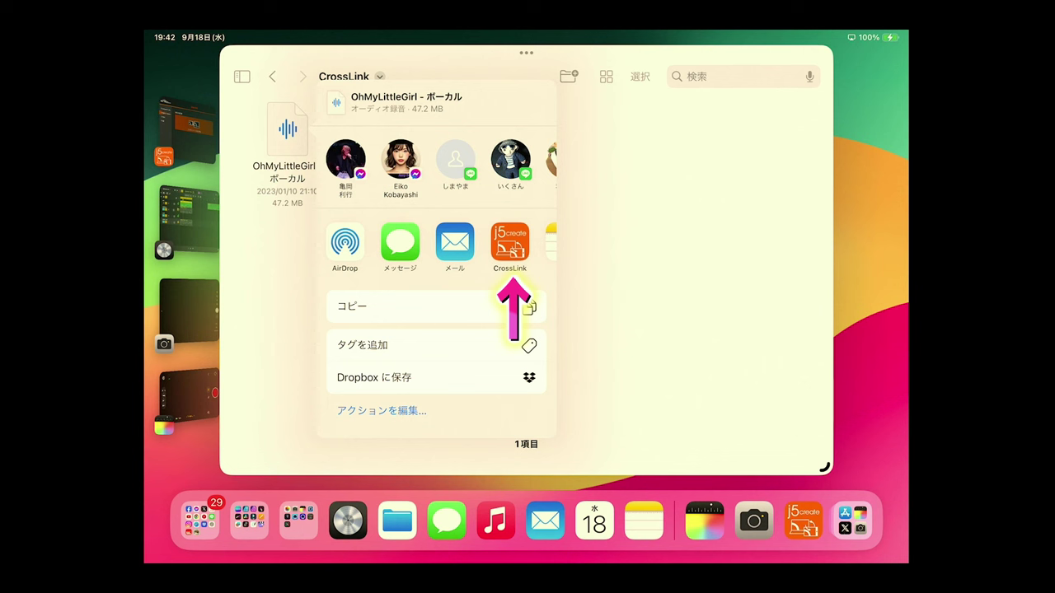
{"action": "scroll", "coordinate": [436, 243], "scroll_direction": "right", "scroll_amount": 5}
{"action": "scroll", "coordinate": [437, 243], "scroll_direction": "right", "scroll_amount": 5}
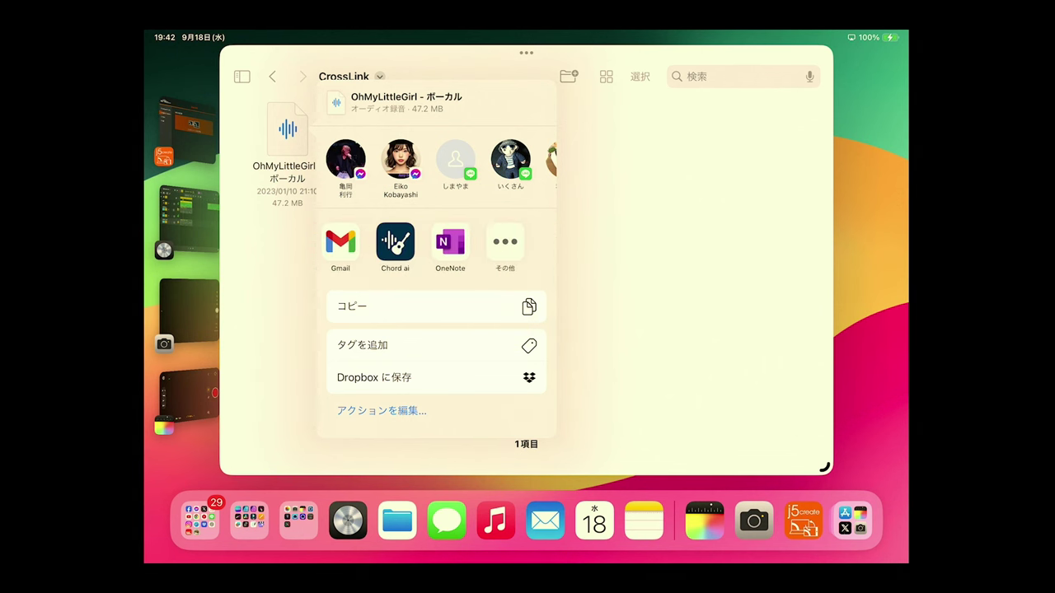
{"action": "left_click", "coordinate": [527, 242]}
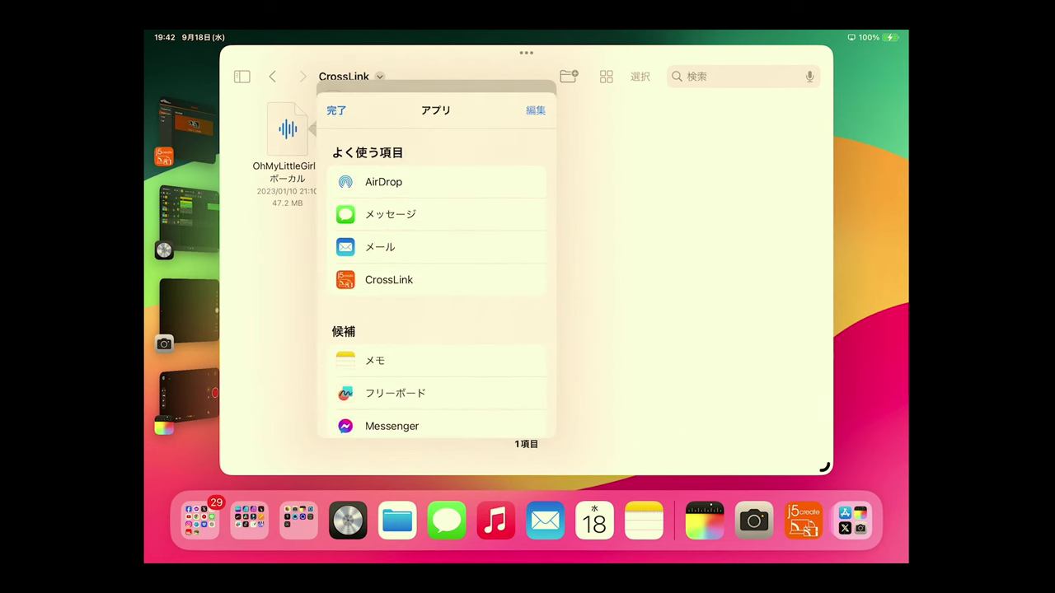
{"action": "scroll", "coordinate": [436, 280], "scroll_direction": "down", "scroll_amount": 10}
{"action": "scroll", "coordinate": [437, 280], "scroll_direction": "up", "scroll_amount": 10}
Remove CrossLink from the favourite apps (よく使う項目) of the share sheet.
{"action": "left_click", "coordinate": [535, 110]}
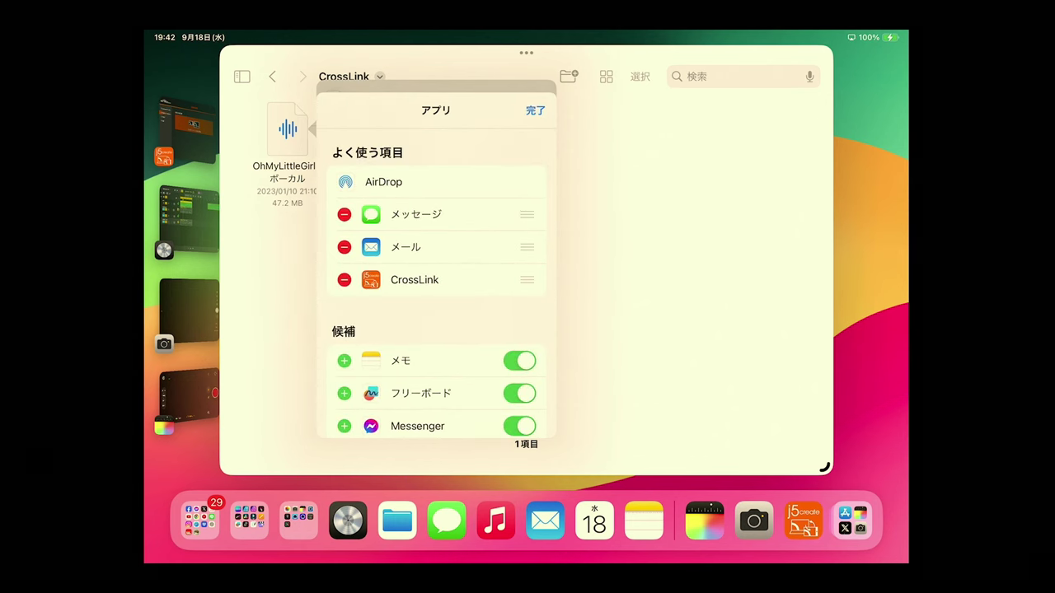
{"action": "left_click", "coordinate": [344, 280]}
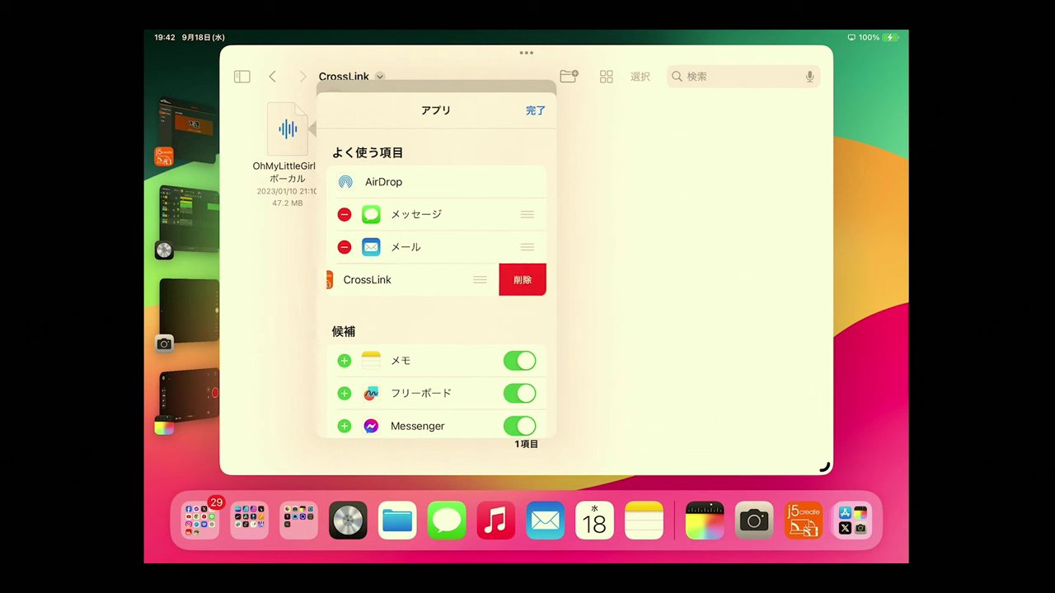
{"action": "left_click", "coordinate": [522, 280]}
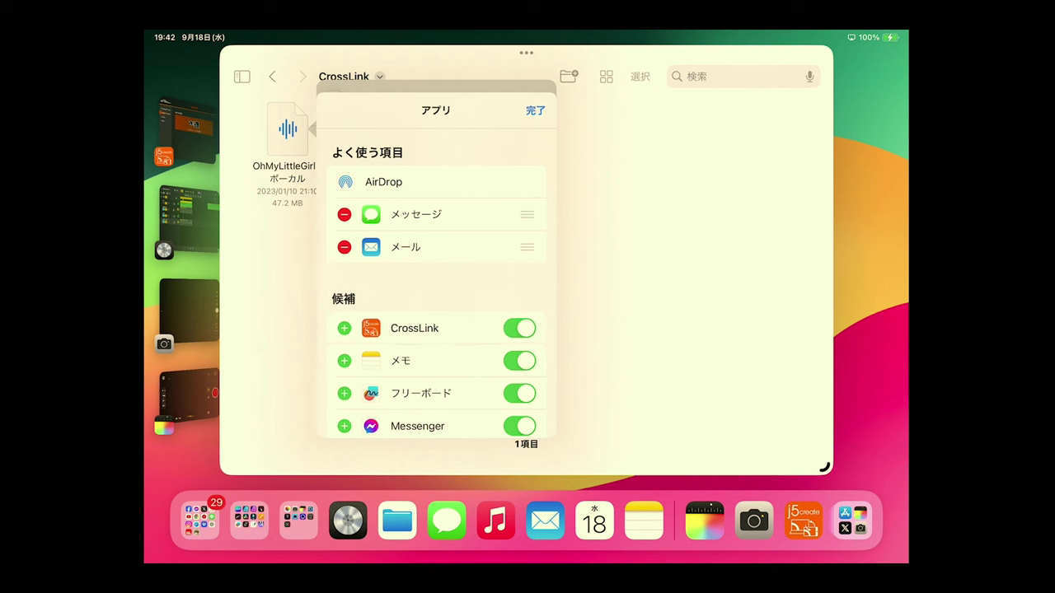
Add CrossLink from the suggestions (候補) to the share sheet's favourites and finish editing the app list.
{"action": "scroll", "coordinate": [436, 330], "scroll_direction": "down", "scroll_amount": 1}
{"action": "scroll", "coordinate": [436, 329], "scroll_direction": "down", "scroll_amount": 2}
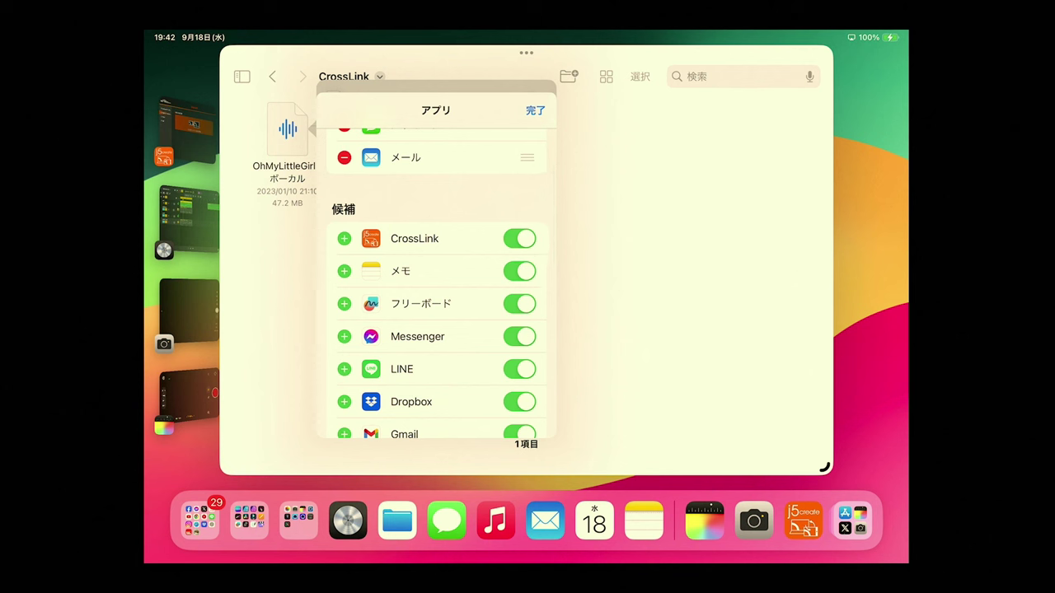
{"action": "left_click", "coordinate": [343, 238]}
{"action": "scroll", "coordinate": [436, 330], "scroll_direction": "up", "scroll_amount": 3}
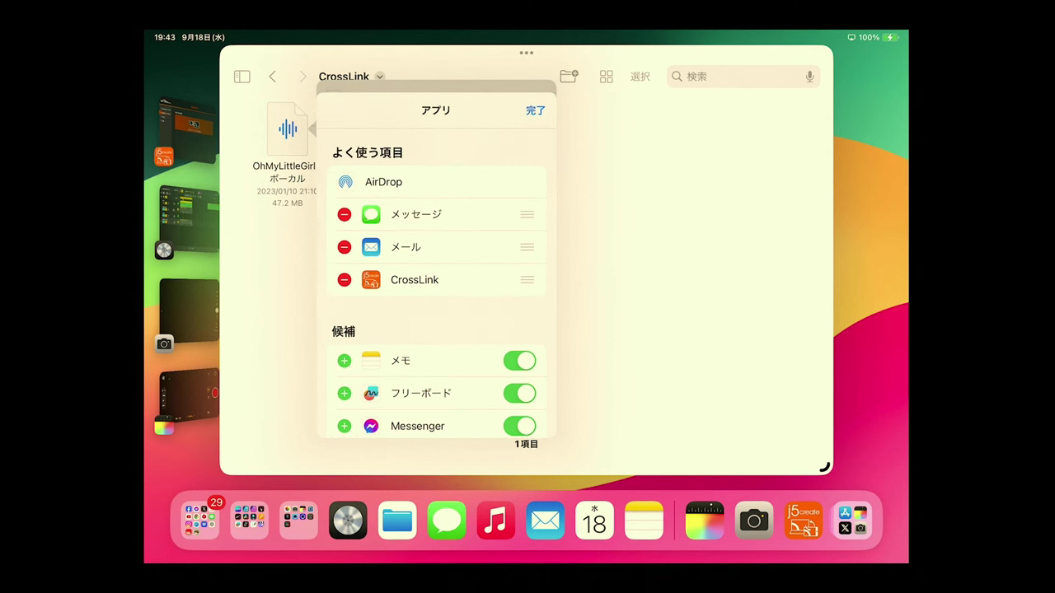
{"action": "left_click", "coordinate": [535, 109]}
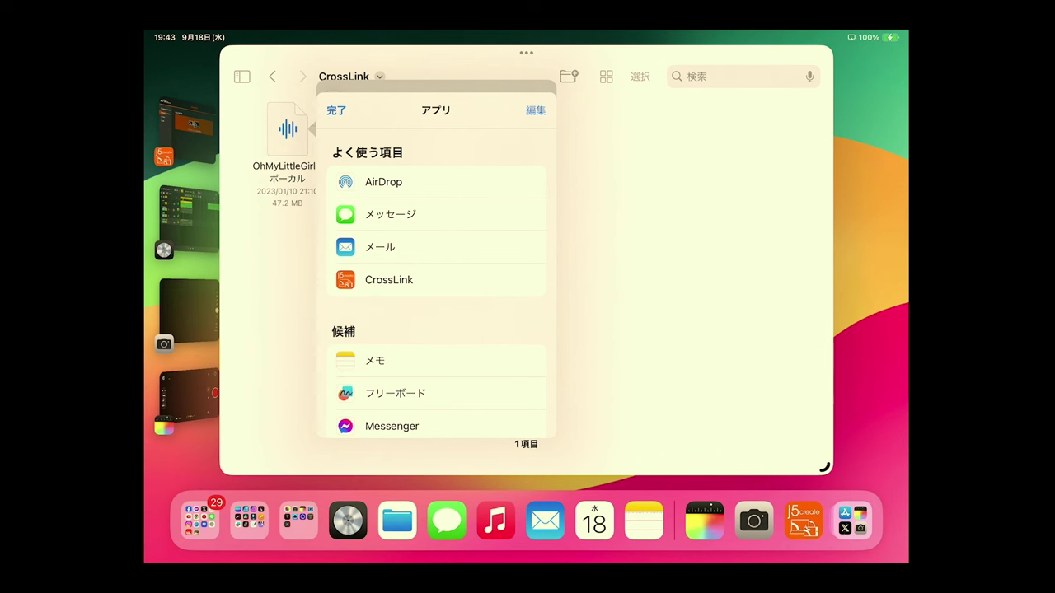
{"action": "left_click", "coordinate": [336, 109]}
Share OhMyLittleGirl - ボーカル from the iPad through CrossLink.
{"action": "right_click", "coordinate": [288, 129]}
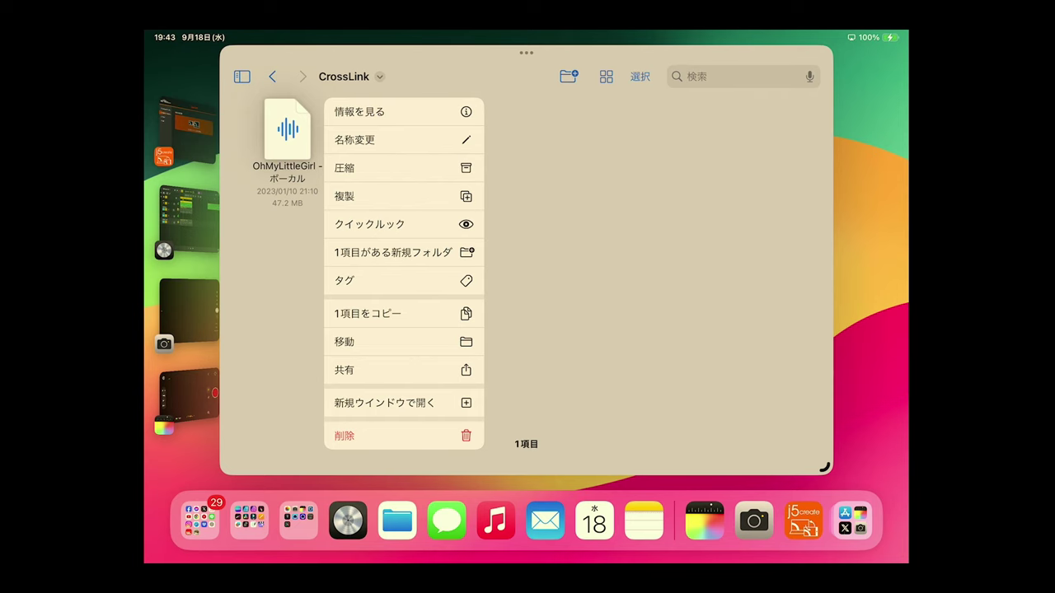
{"action": "left_click", "coordinate": [343, 369]}
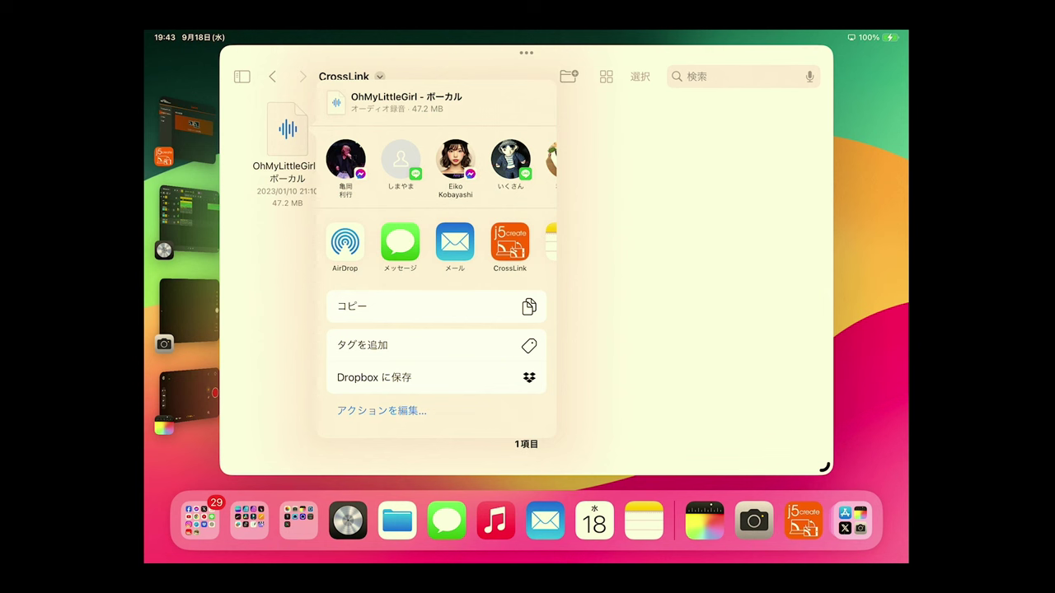
{"action": "left_click", "coordinate": [509, 242]}
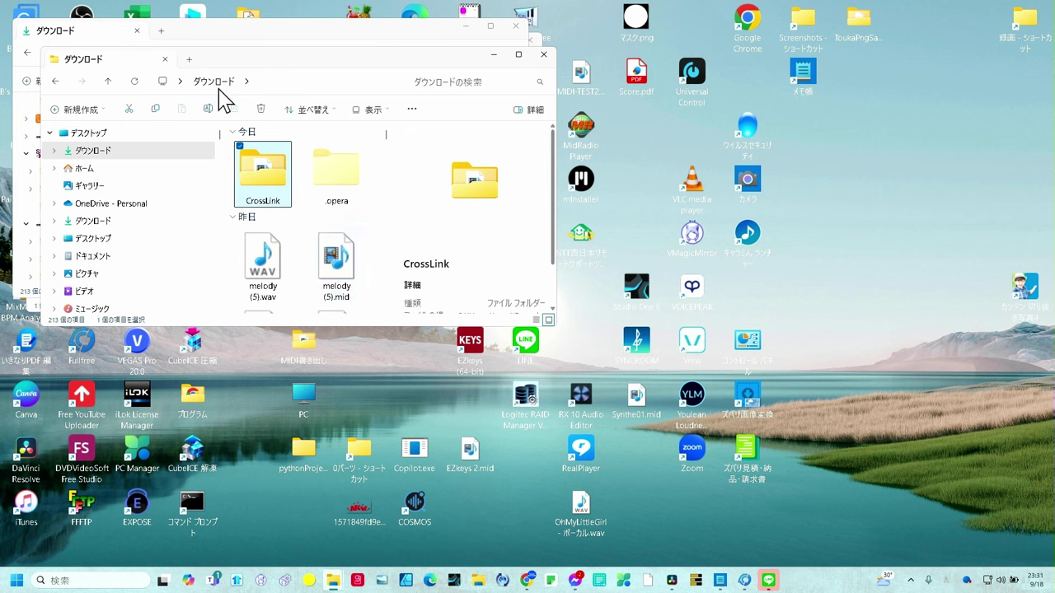
Open the CrossLink folder in the Windows Downloads folder and show the properties of OhMyLittleGirl - ボーカル.wav.
{"action": "double_click", "coordinate": [272, 192]}
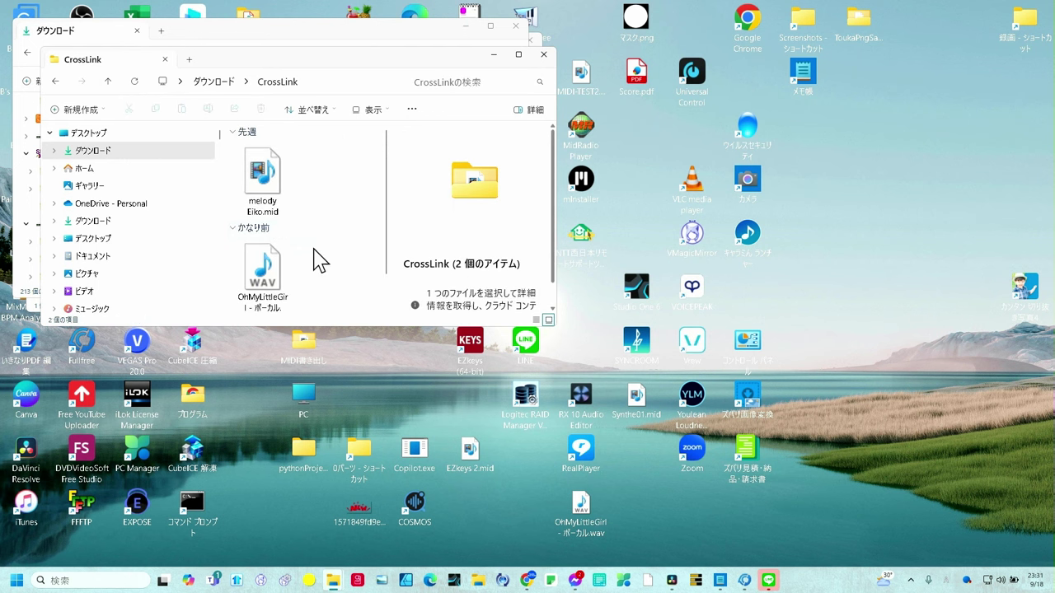
{"action": "key", "text": "End"}
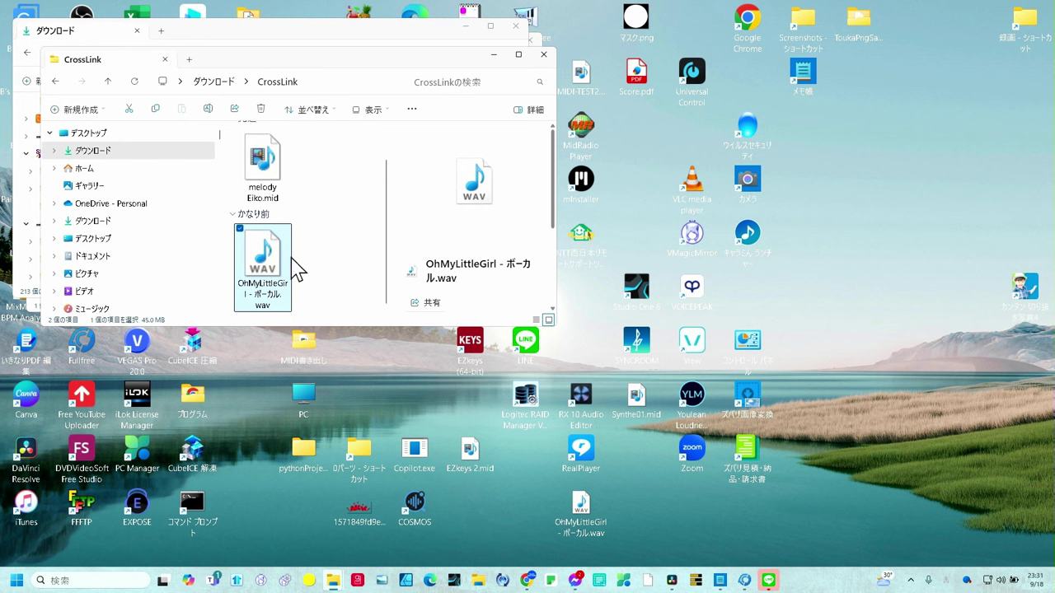
{"action": "right_click", "coordinate": [279, 265]}
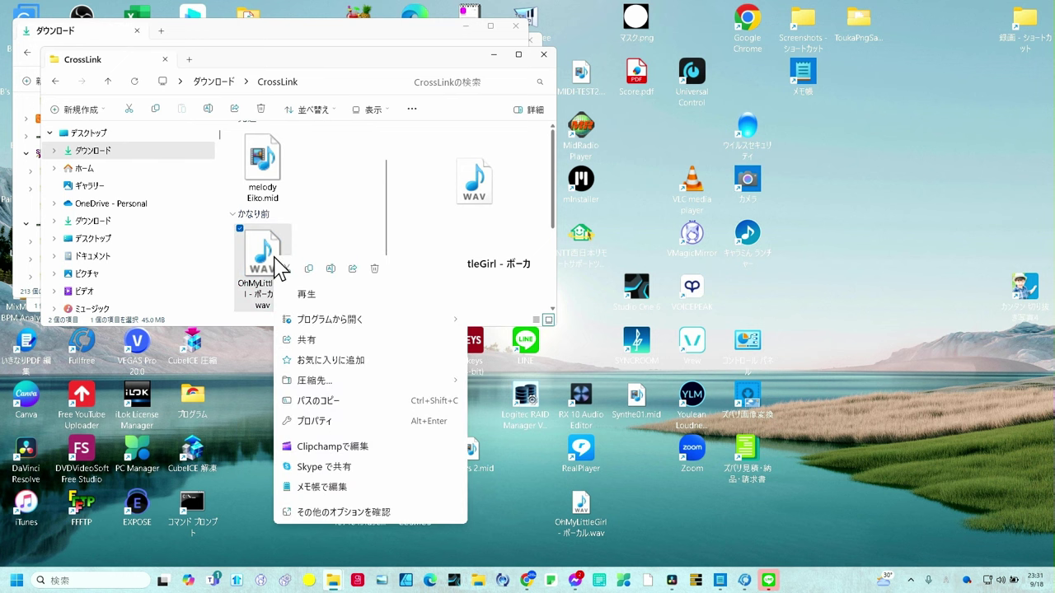
{"action": "left_click", "coordinate": [310, 410]}
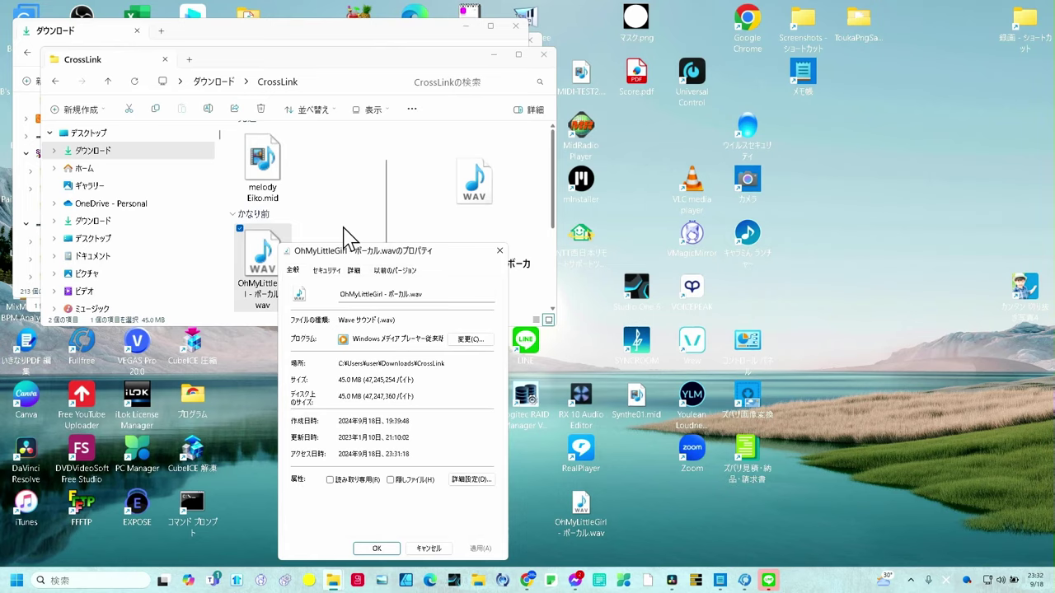
Play the received OhMyLittleGirl - ボーカル.wav from the CrossLink folder and close the player.
{"action": "left_click", "coordinate": [438, 76]}
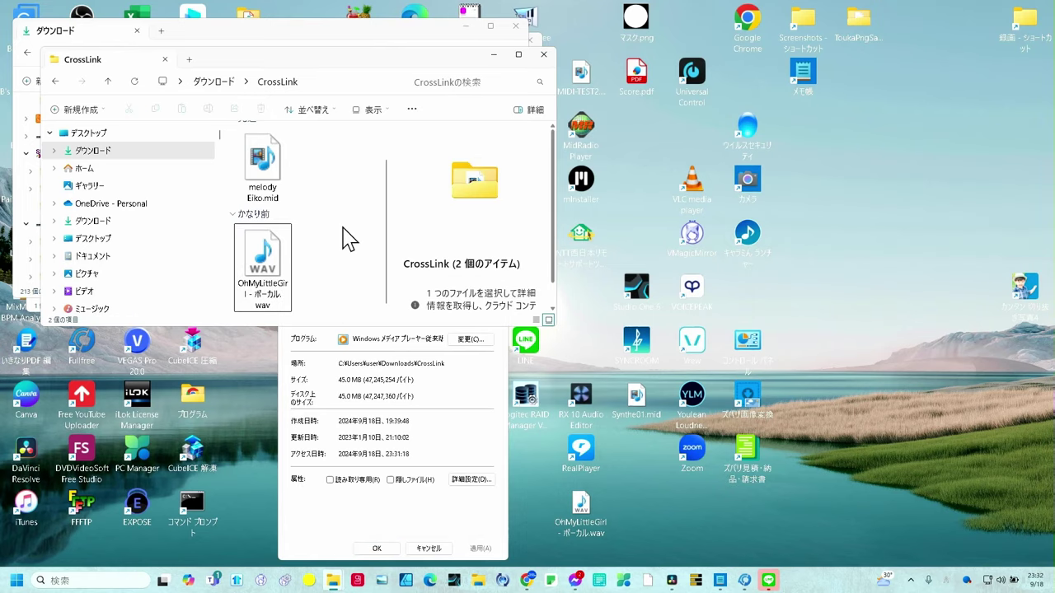
{"action": "key", "text": "Return"}
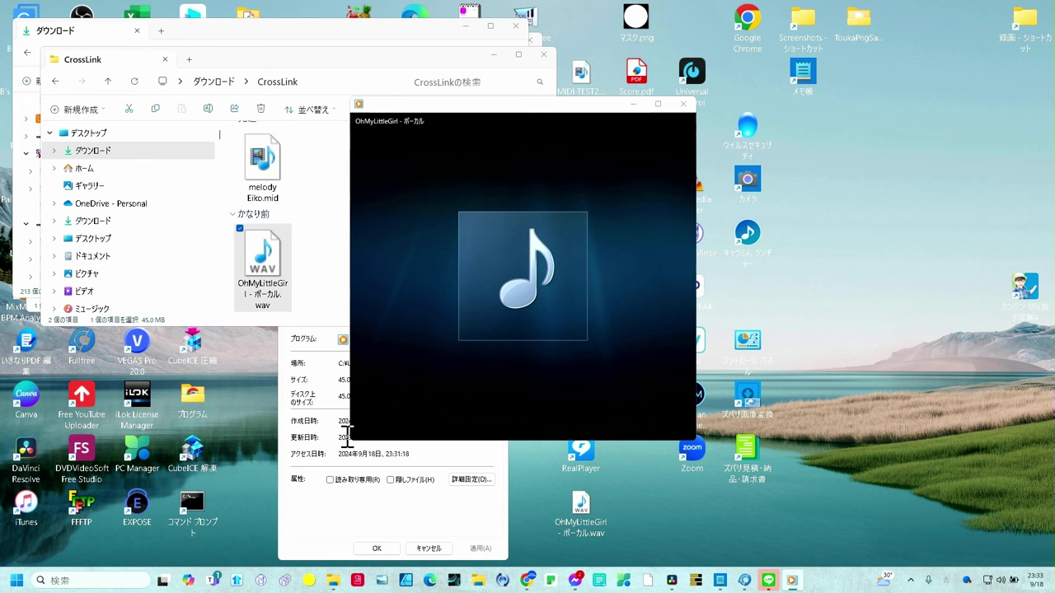
{"action": "left_click", "coordinate": [682, 104]}
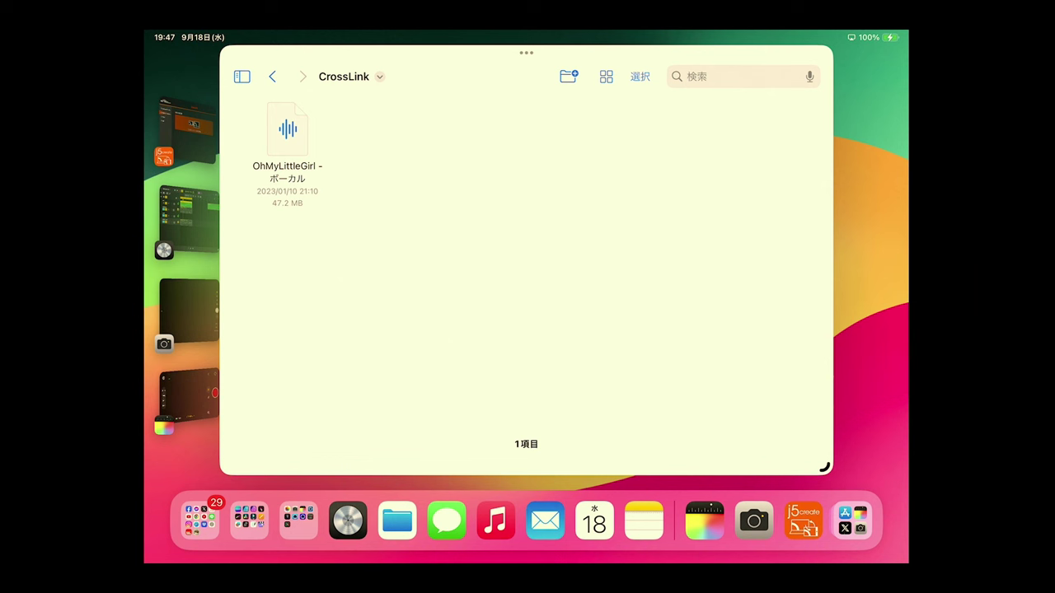
Return to CrossLink on the iPad and start broadcasting the screen with Screen Mirror.
{"action": "left_click", "coordinate": [188, 130]}
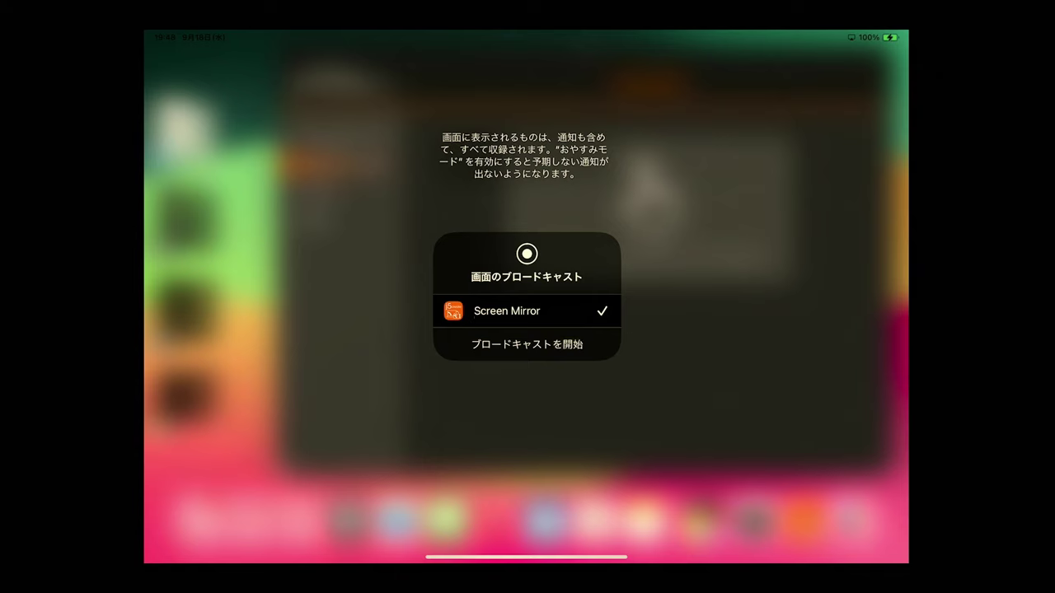
{"action": "left_click", "coordinate": [527, 344]}
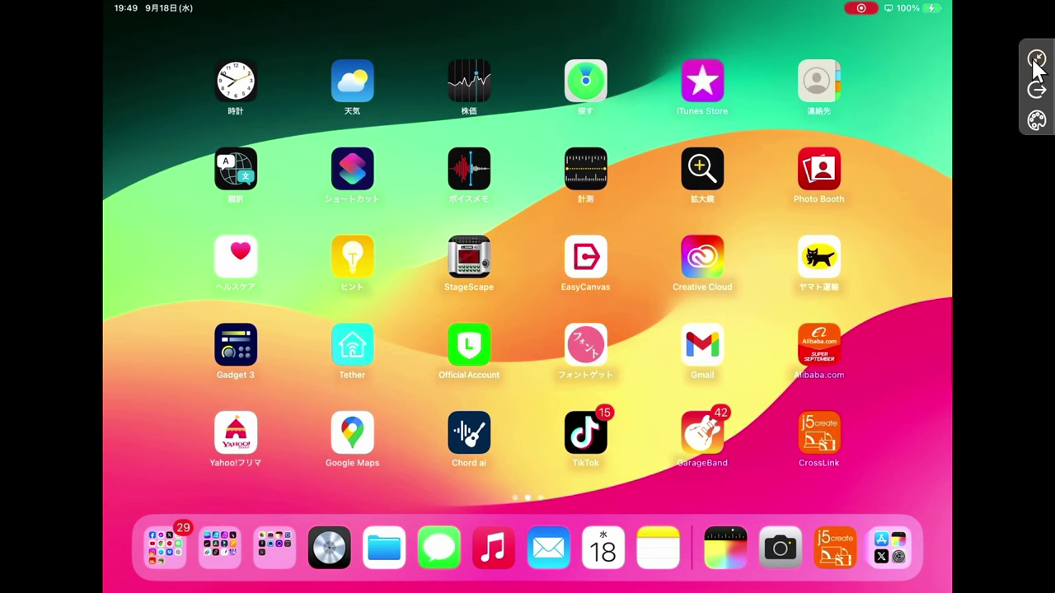
Take the mirrored iPad display out of full screen, move its window beside the folder windows and enlarge it.
{"action": "left_click", "coordinate": [1035, 62]}
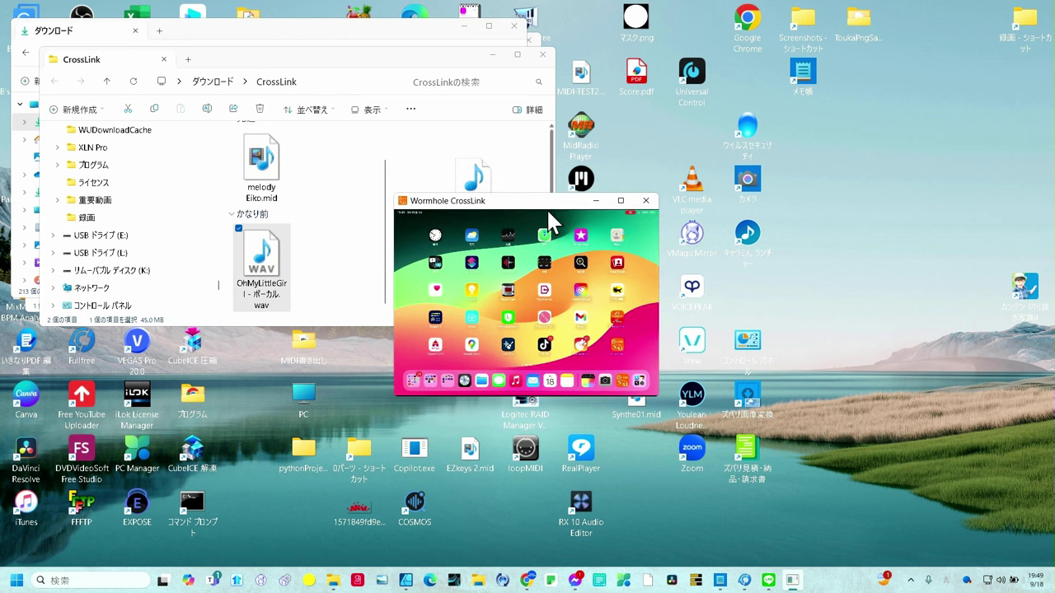
{"action": "left_click_drag", "start_coordinate": [549, 216], "coordinate": [934, 26]}
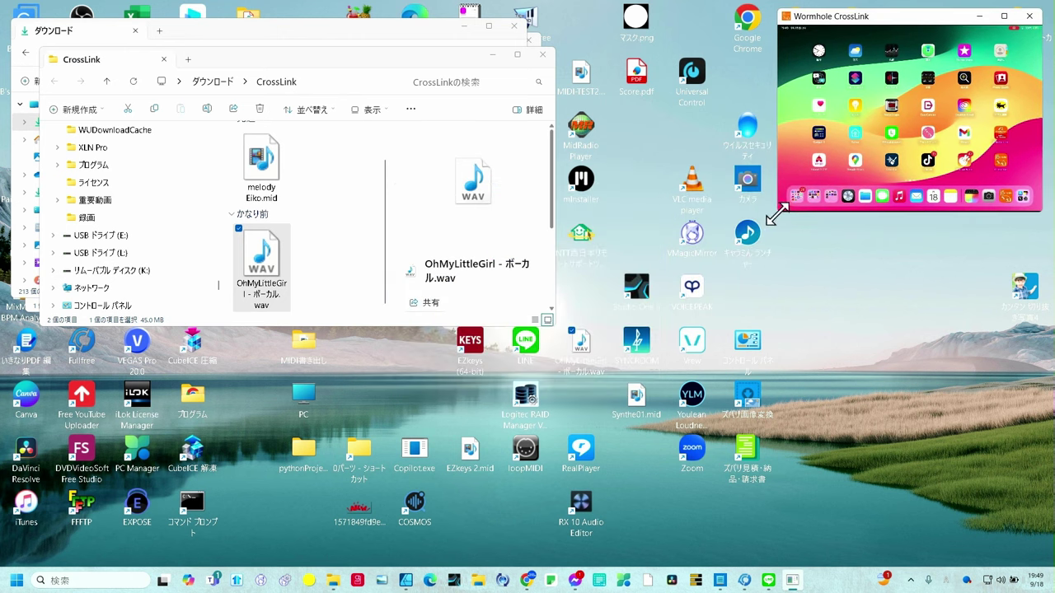
{"action": "left_click_drag", "start_coordinate": [776, 212], "coordinate": [700, 278]}
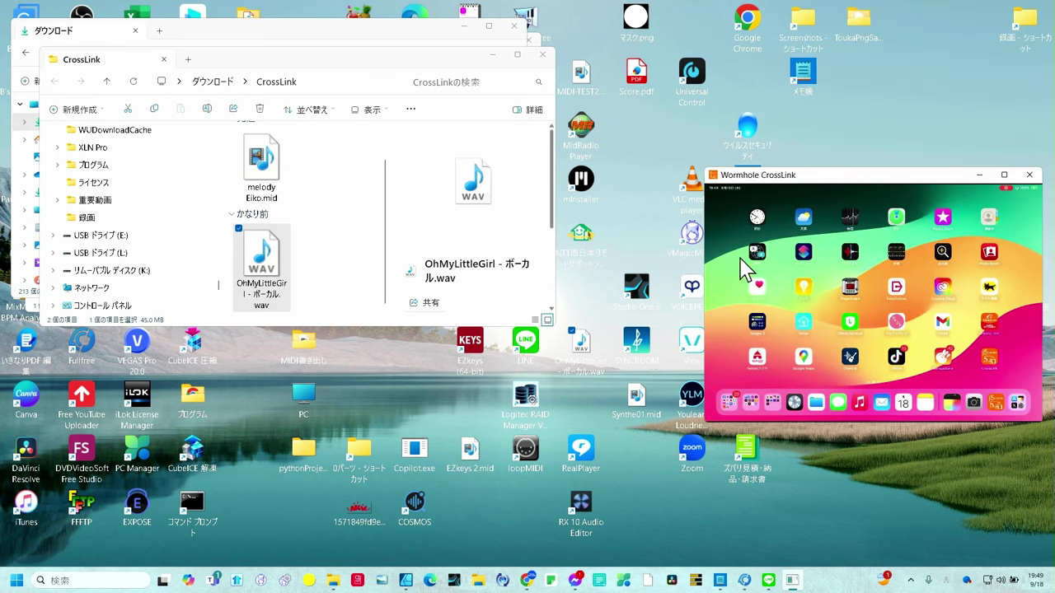
Move the mirrored iPad window to the upper edge of the Windows desktop.
{"action": "left_click_drag", "start_coordinate": [871, 181], "coordinate": [878, 21]}
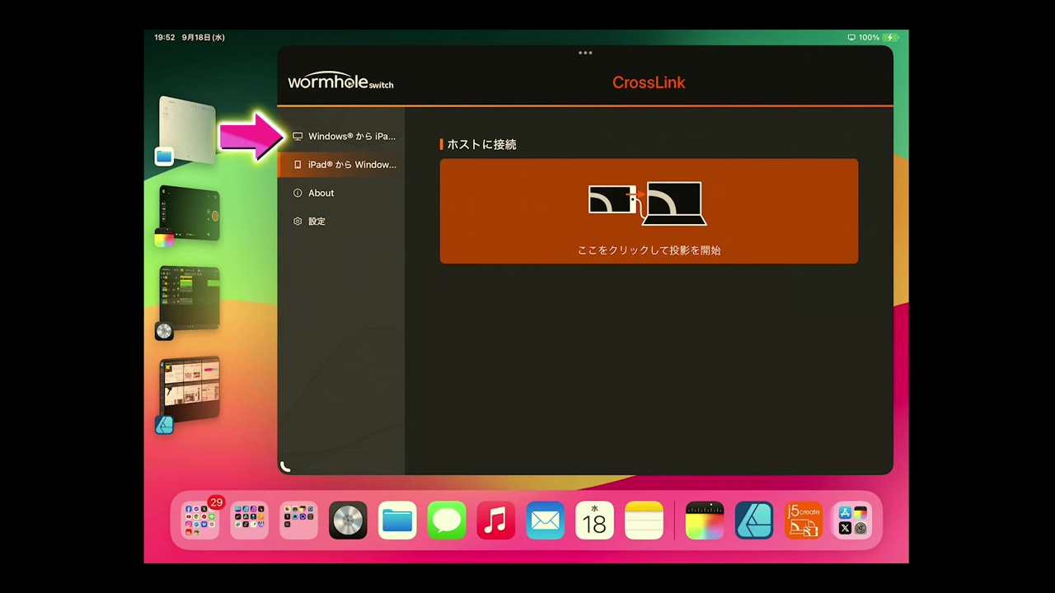
Start mirroring the Windows screen to the iPad in CrossLink and dismiss the three-finger hint with 次回表示しない selected.
{"action": "left_click", "coordinate": [351, 136]}
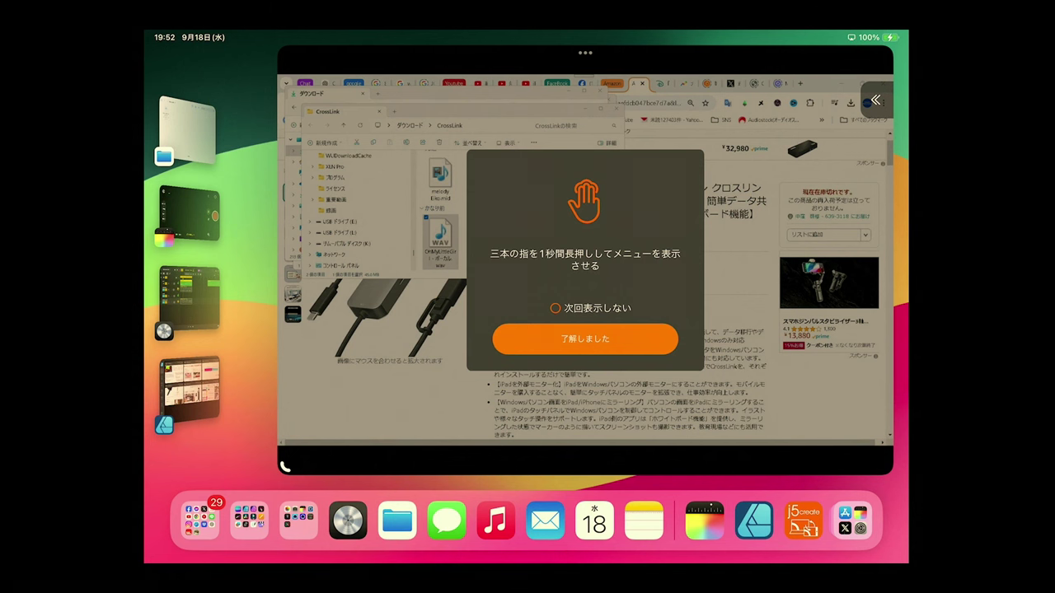
{"action": "left_click", "coordinate": [556, 308]}
{"action": "left_click", "coordinate": [585, 338]}
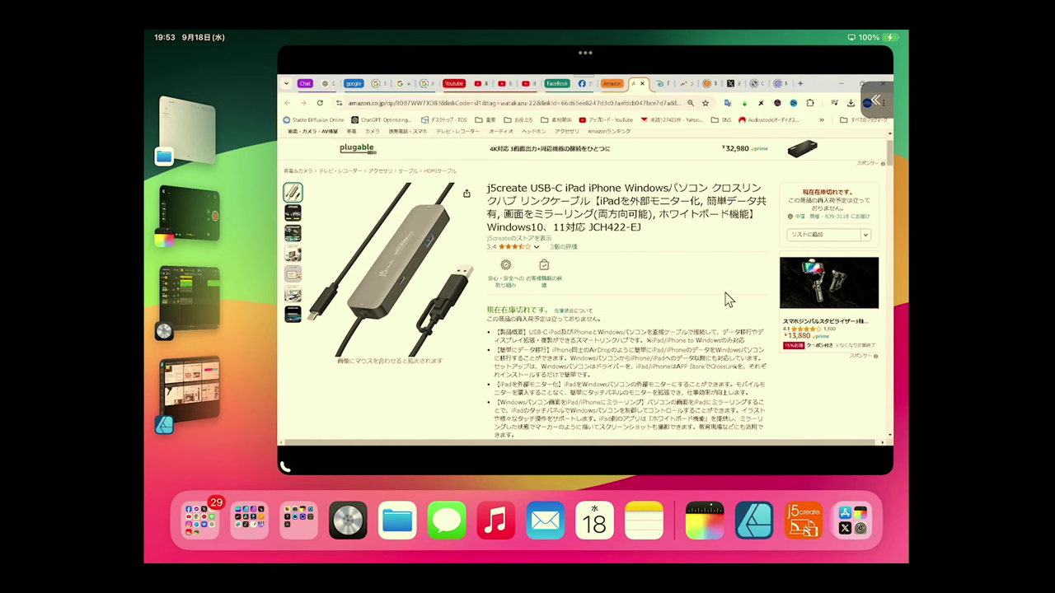
Look through the mirrored Amazon product page of the j5create JCH422-EJ hub, from the description down to the footer and back.
{"action": "scroll", "coordinate": [724, 294], "scroll_direction": "down", "scroll_amount": 15}
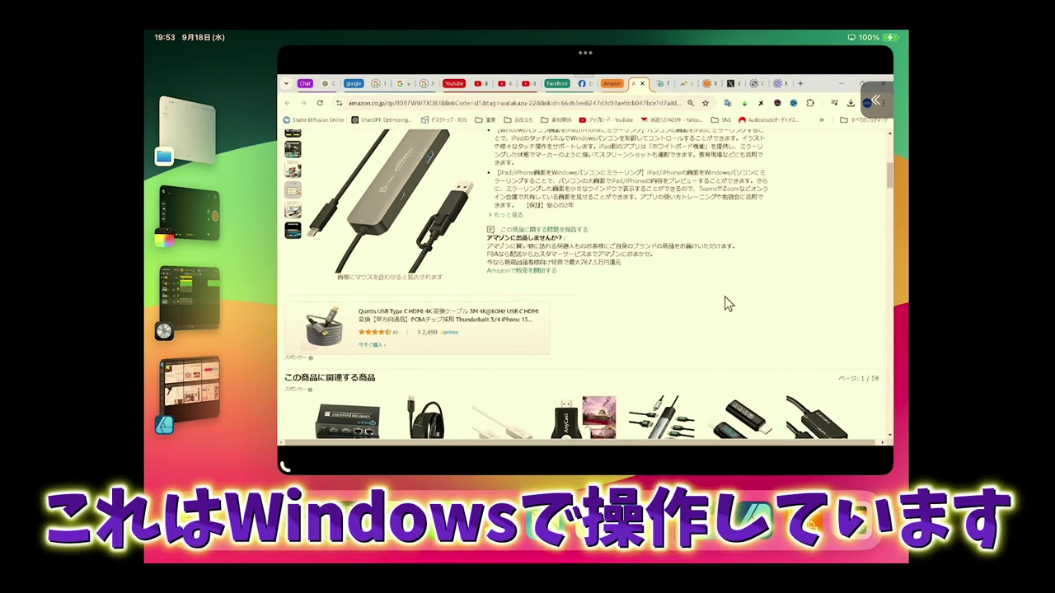
{"action": "scroll", "coordinate": [725, 295], "scroll_direction": "down", "scroll_amount": 15}
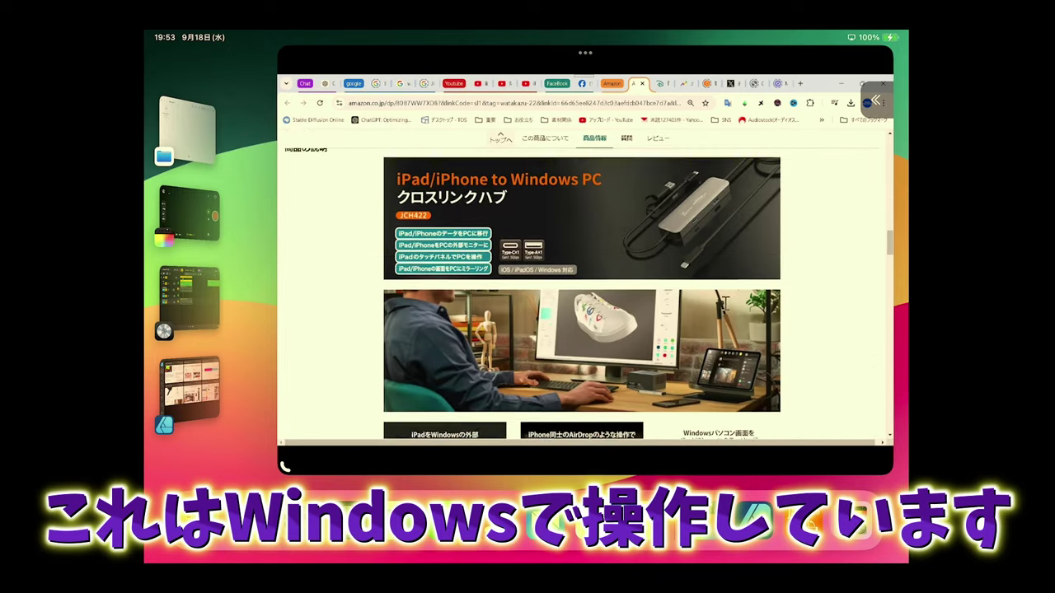
{"action": "scroll", "coordinate": [724, 311], "scroll_direction": "down", "scroll_amount": 15}
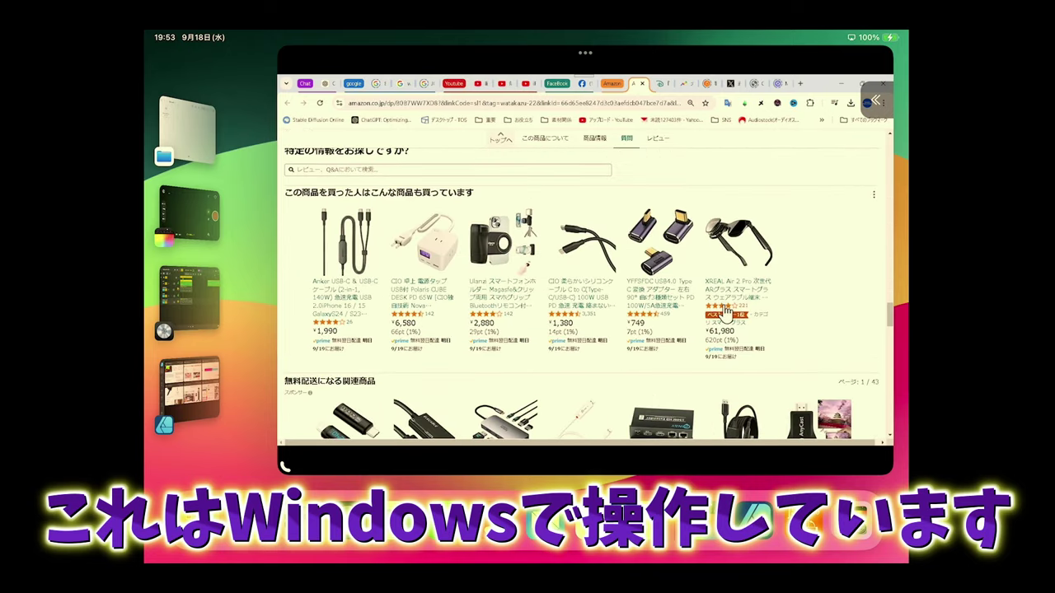
{"action": "scroll", "coordinate": [725, 313], "scroll_direction": "down", "scroll_amount": 2}
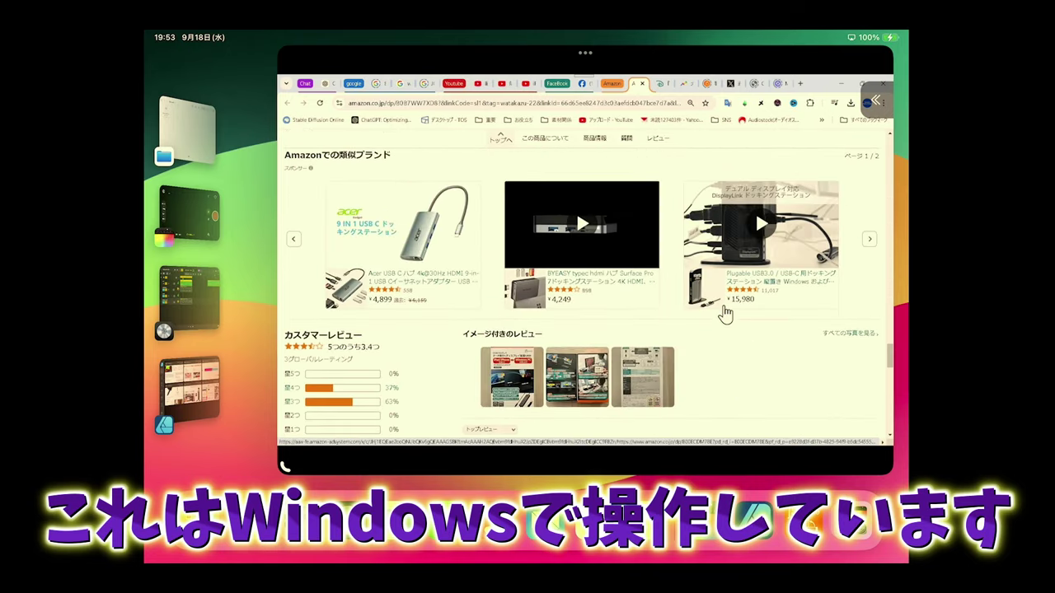
{"action": "scroll", "coordinate": [726, 313], "scroll_direction": "down", "scroll_amount": 2}
{"action": "scroll", "coordinate": [725, 313], "scroll_direction": "down", "scroll_amount": 15}
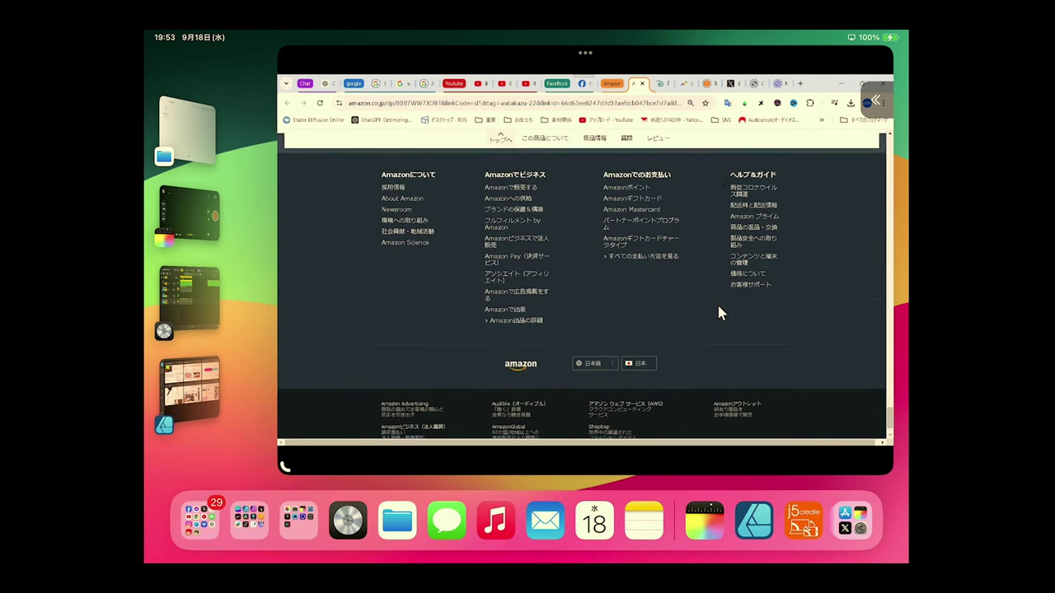
{"action": "scroll", "coordinate": [704, 312], "scroll_direction": "up", "scroll_amount": 10}
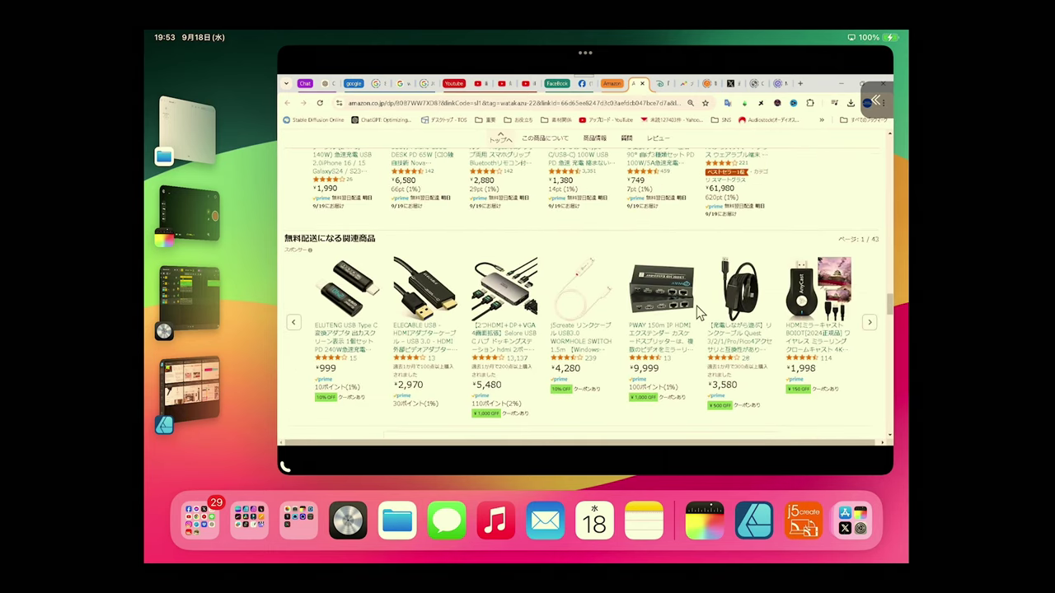
{"action": "scroll", "coordinate": [697, 305], "scroll_direction": "up", "scroll_amount": 5}
{"action": "scroll", "coordinate": [686, 307], "scroll_direction": "up", "scroll_amount": 10}
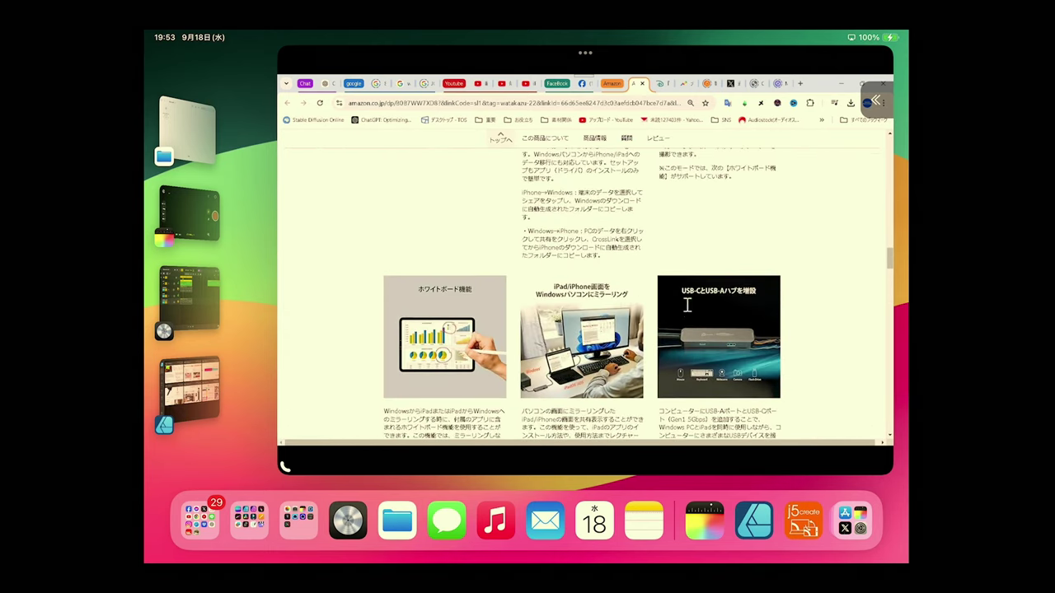
{"action": "scroll", "coordinate": [685, 311], "scroll_direction": "down", "scroll_amount": 15}
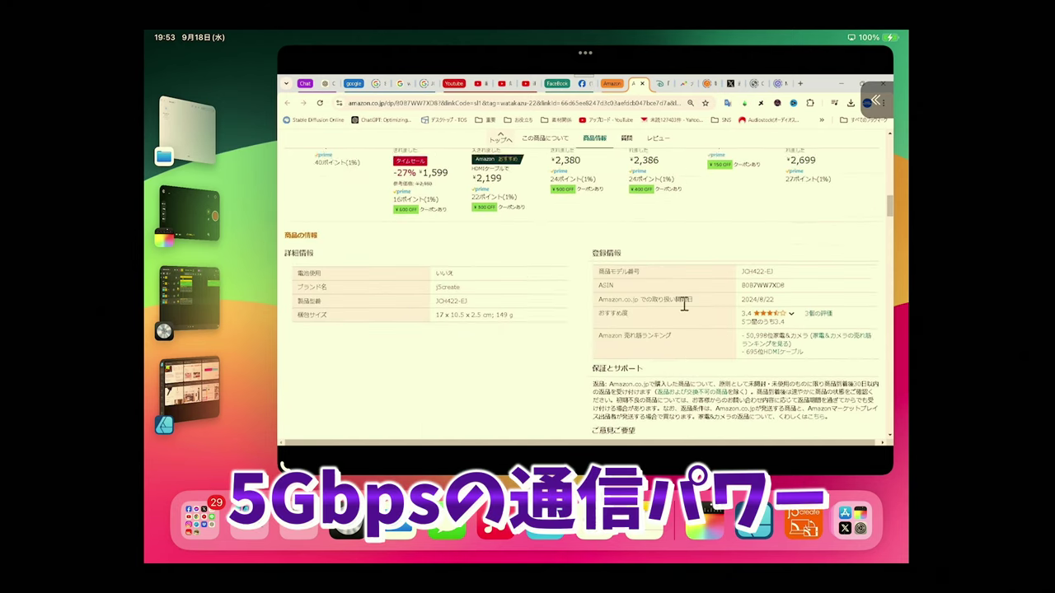
{"action": "scroll", "coordinate": [680, 310], "scroll_direction": "up", "scroll_amount": 8}
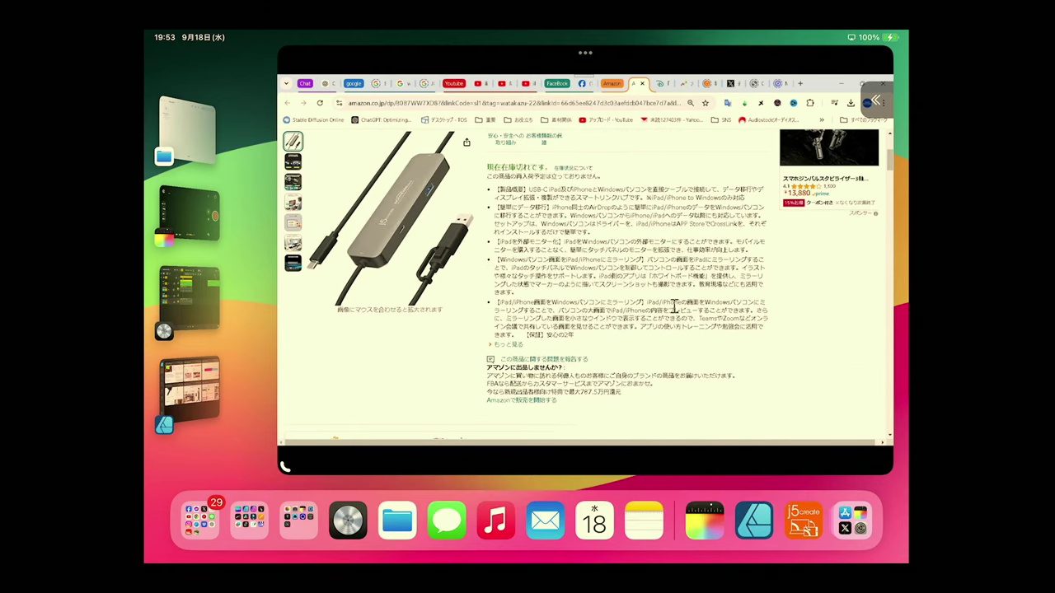
Show the CrossLink window full screen on the iPad and shrink it back to a floating window above the dock.
{"action": "left_click", "coordinate": [585, 53]}
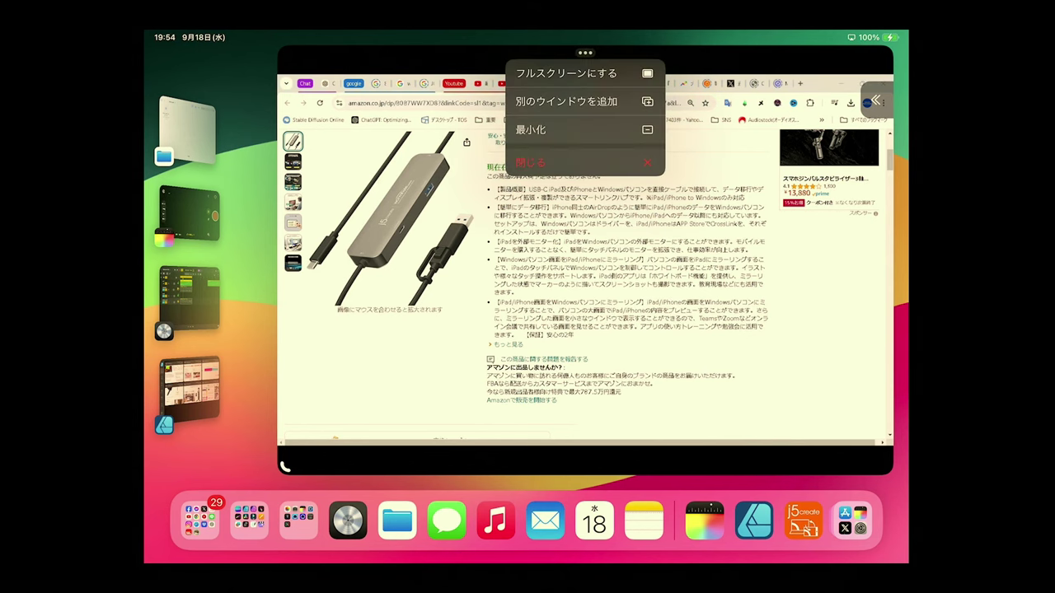
{"action": "left_click", "coordinate": [565, 73]}
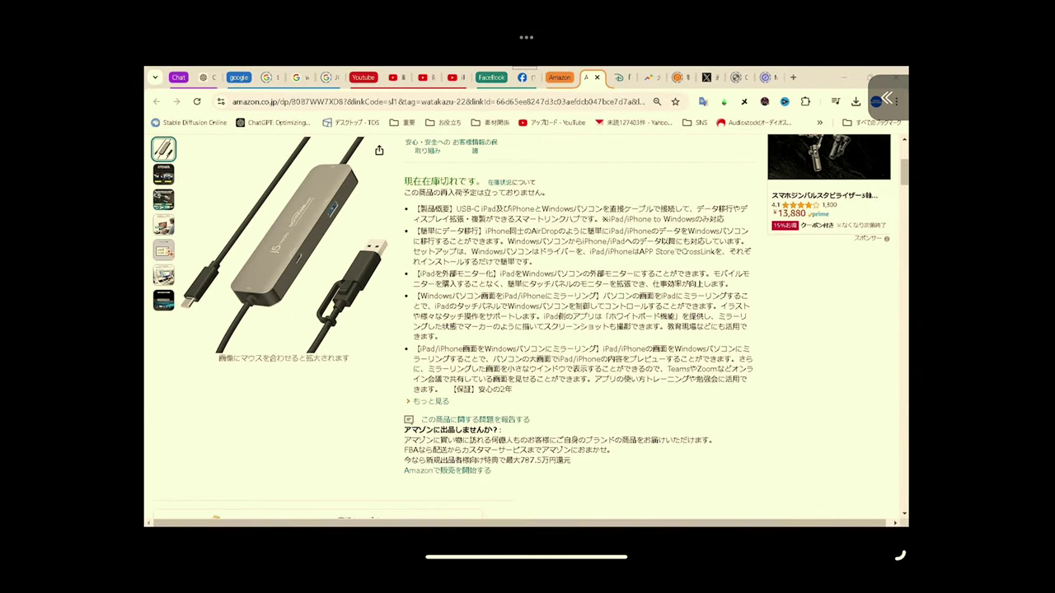
{"action": "left_click_drag", "start_coordinate": [899, 555], "coordinate": [826, 466]}
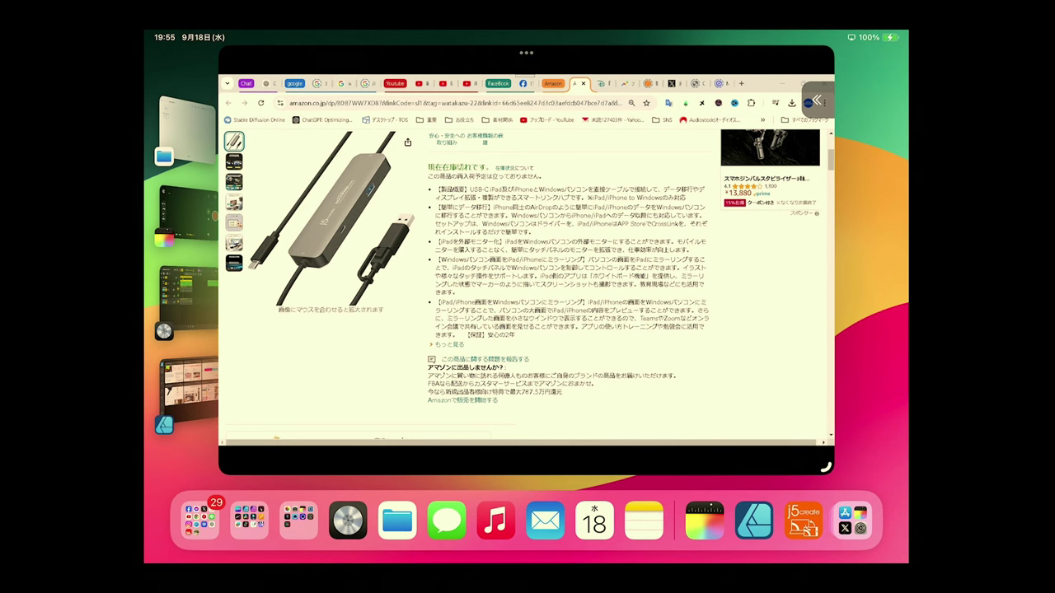
Restore the mirrored browser window to a smaller size and draw freehand blue pen strokes over the product page.
{"action": "key", "text": "super+Down"}
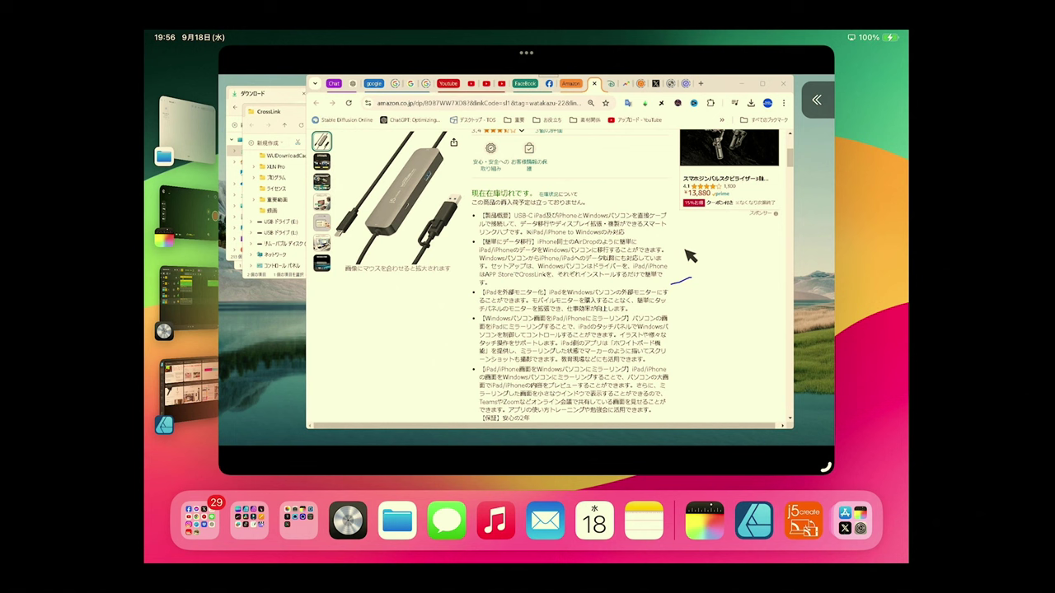
{"action": "mouse_move", "coordinate": [695, 254]}
{"action": "left_mouse_down"}
{"action": "mouse_move", "coordinate": [636, 266]}
{"action": "mouse_move", "coordinate": [616, 254]}
{"action": "mouse_move", "coordinate": [626, 237]}
{"action": "mouse_move", "coordinate": [684, 230]}
{"action": "mouse_move", "coordinate": [704, 239]}
{"action": "mouse_move", "coordinate": [693, 257]}
{"action": "left_mouse_up"}
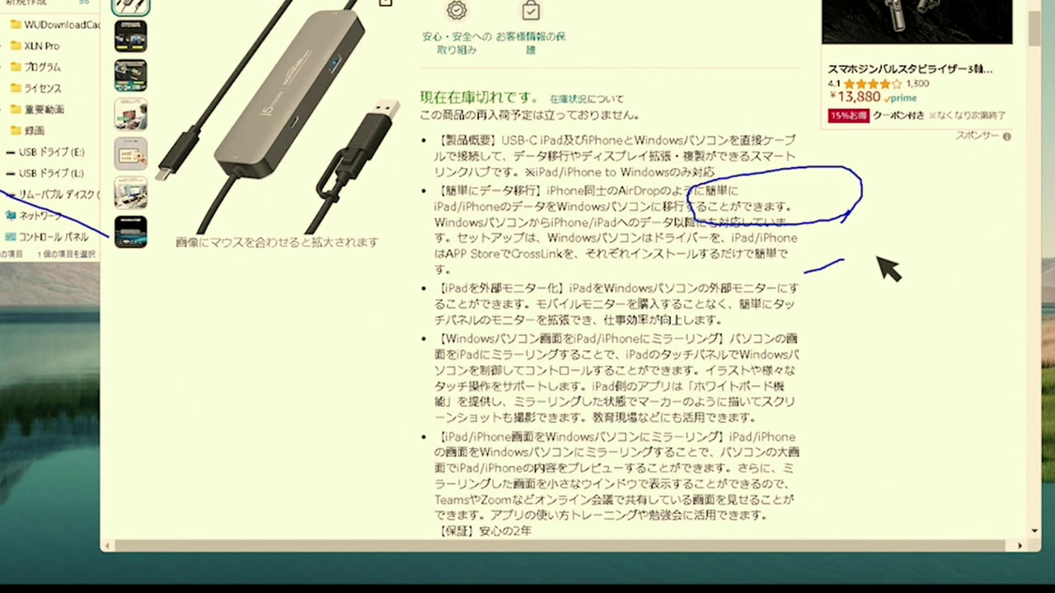
Remove the short blue stroke and the ellipse from the product description and return to the product title.
{"action": "key", "text": "ctrl+z"}
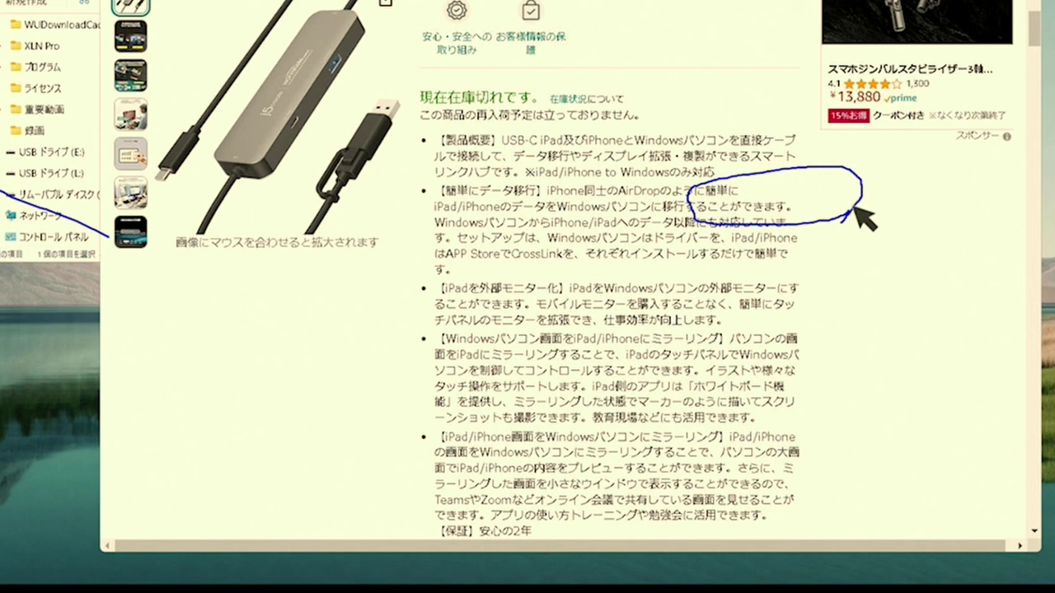
{"action": "key", "text": "ctrl+z"}
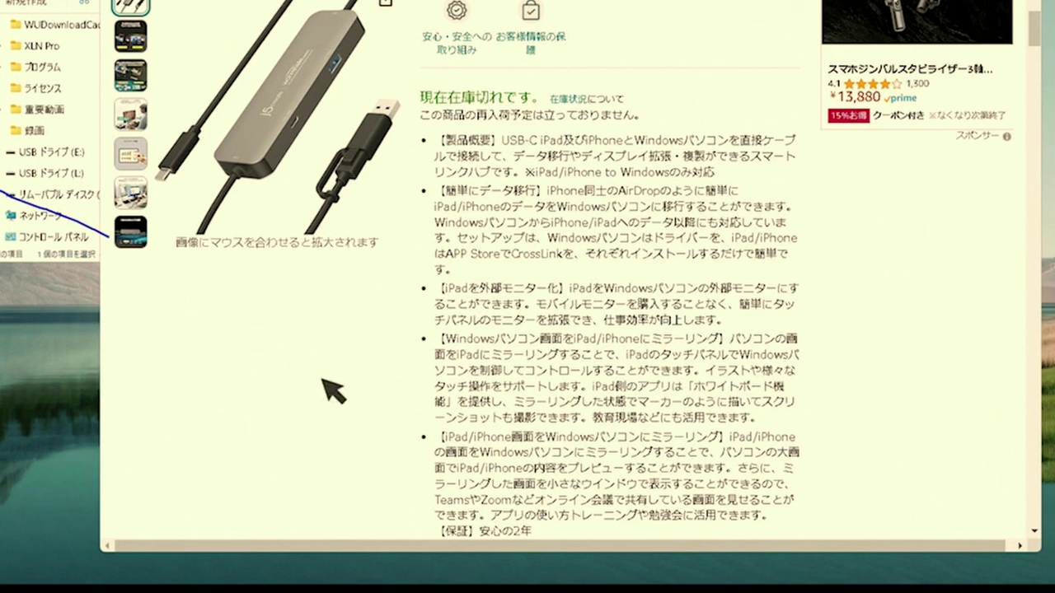
{"action": "scroll", "coordinate": [635, 153], "scroll_direction": "up", "scroll_amount": 4}
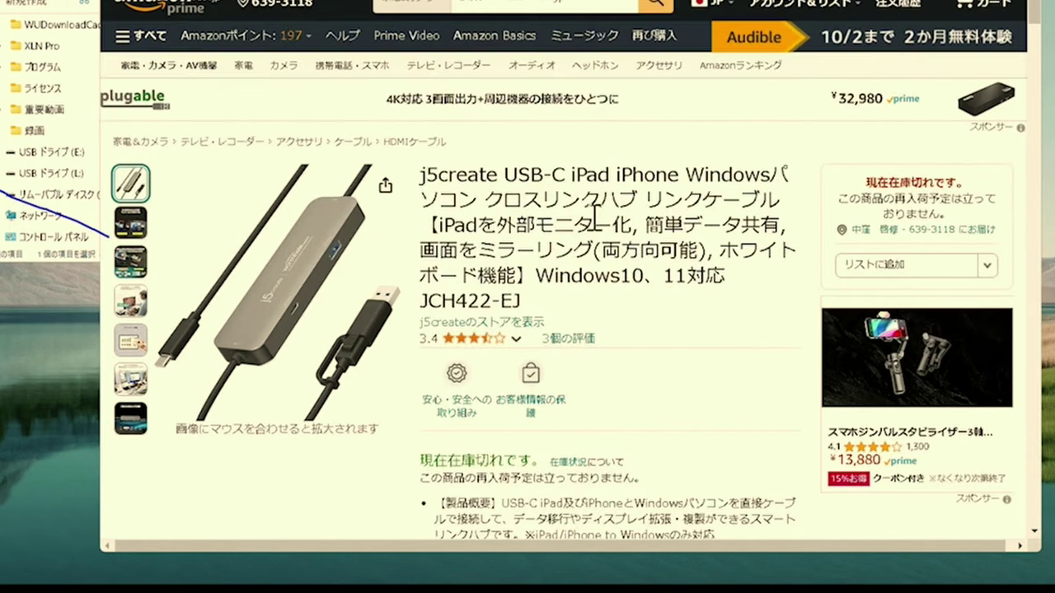